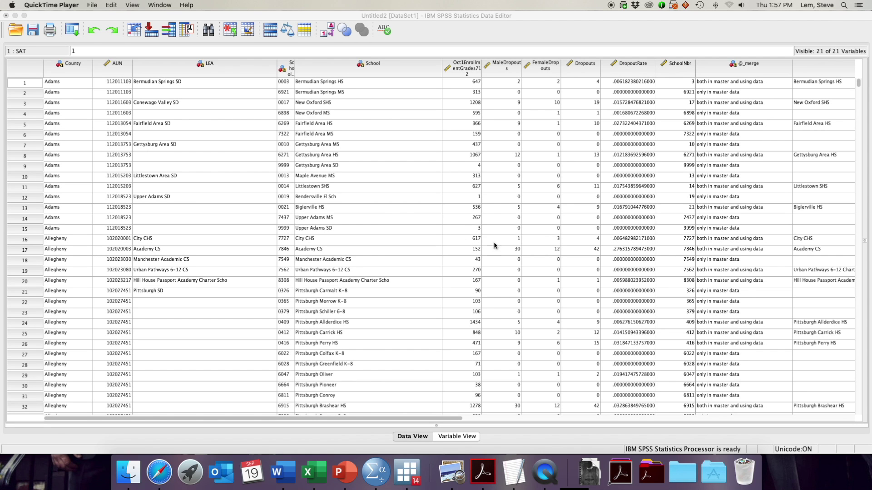
# Step: Examine the region and charter columns at the end of the school dataset
pyautogui.hscroll(15, 399, 212)
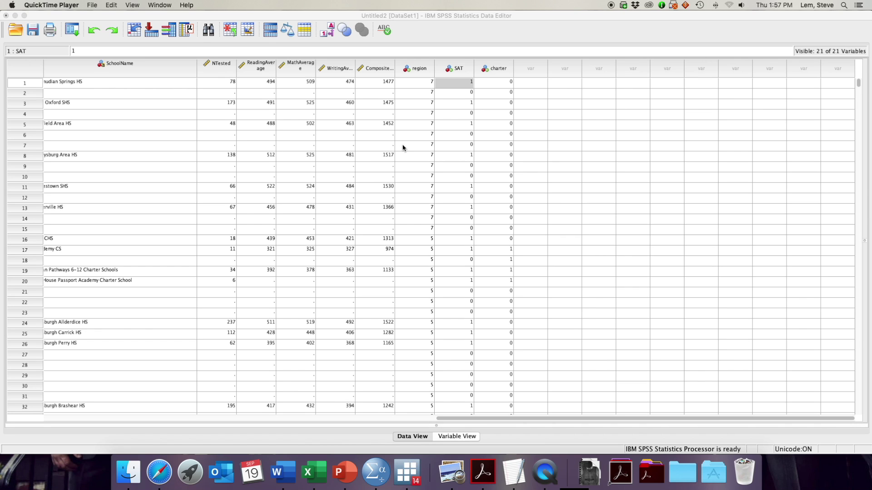
pyautogui.click(420, 69)
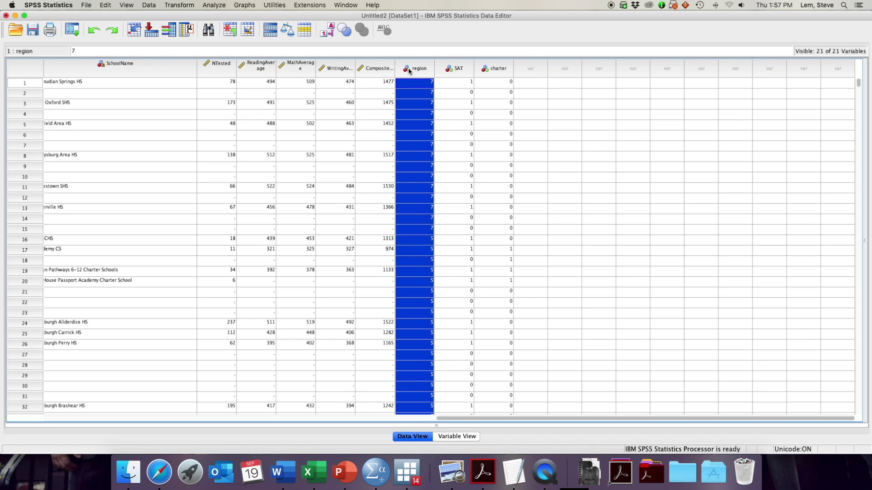
pyautogui.click(493, 69)
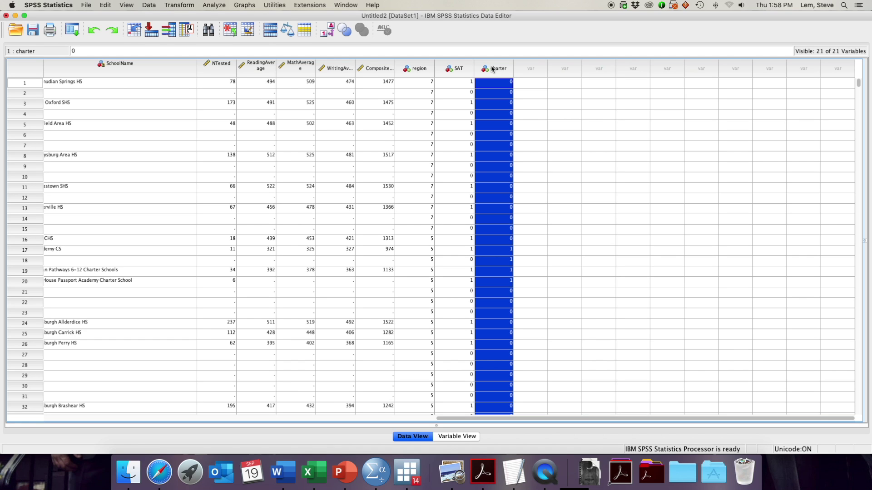
pyautogui.click(420, 68)
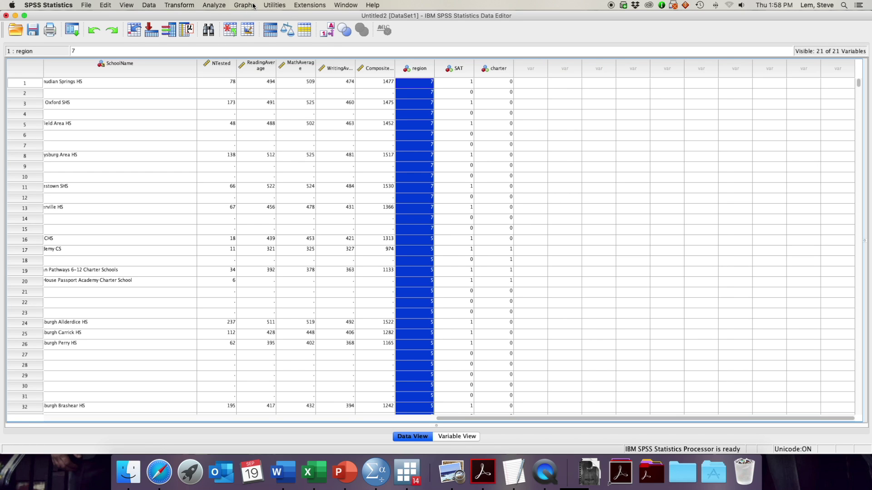
# Step: Run a Crosstabs analysis with charter as the row variable and region as the column variable
pyautogui.click(207, 5)
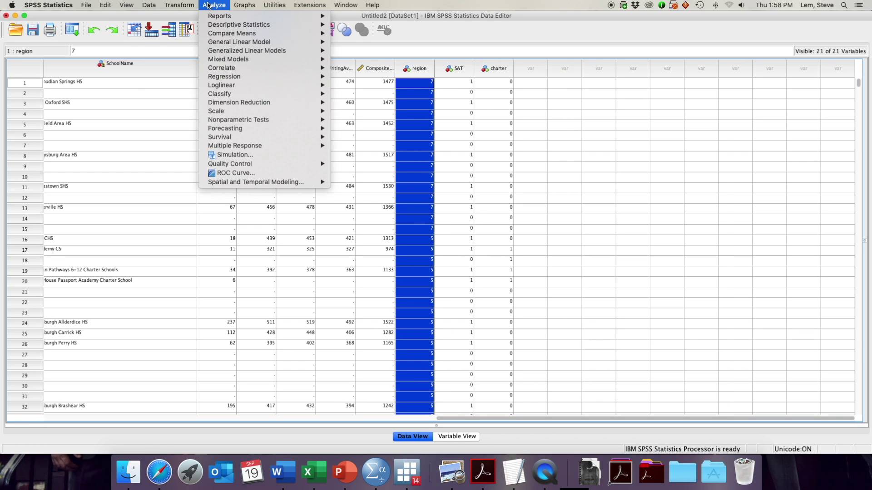
pyautogui.moveTo(217, 25)
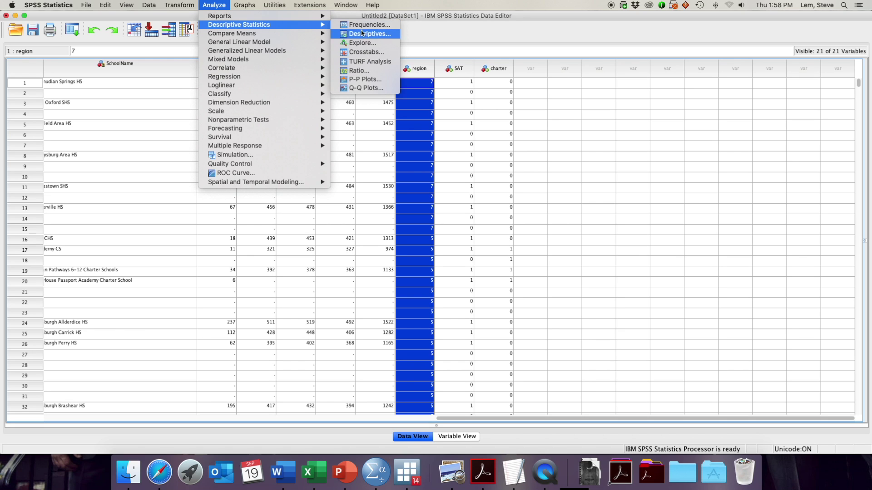
pyautogui.click(366, 53)
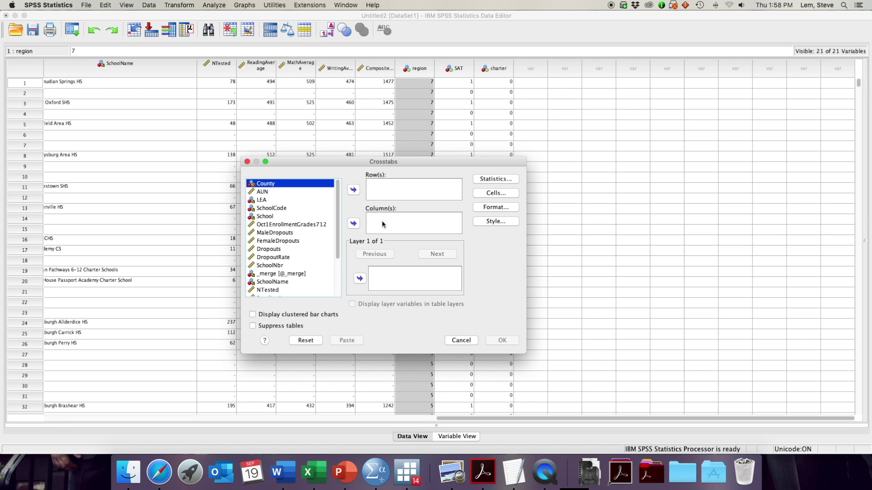
pyautogui.moveTo(339, 212); pyautogui.dragTo(331, 266)
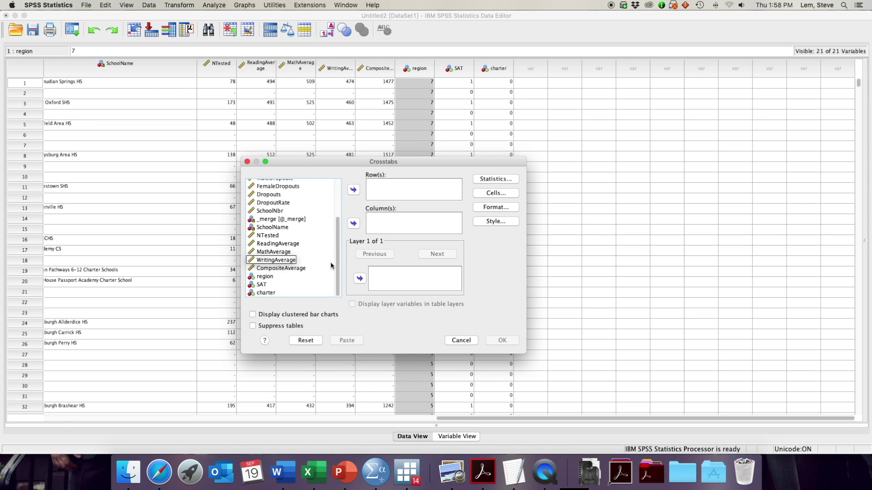
pyautogui.click(272, 294)
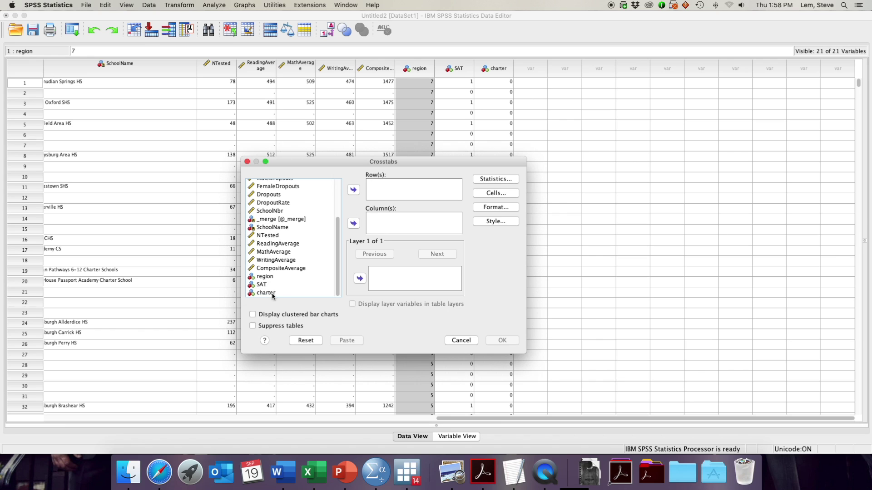
pyautogui.click(273, 294)
pyautogui.click(355, 190)
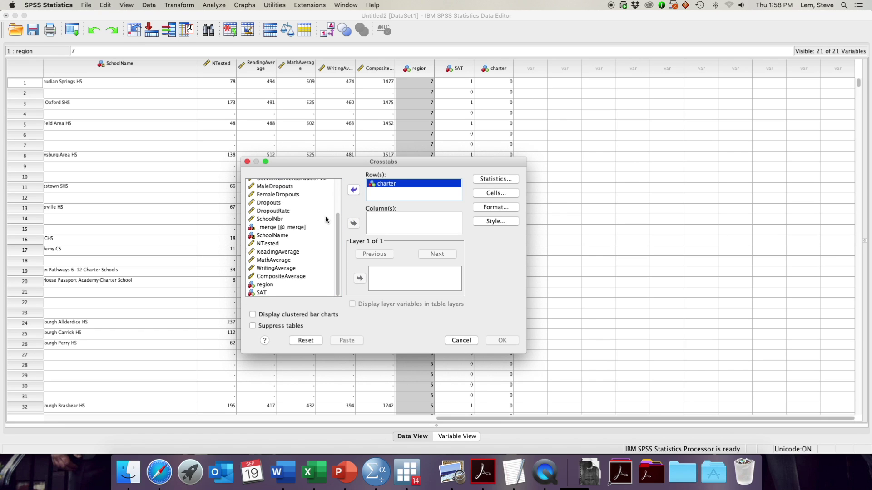
pyautogui.click(265, 286)
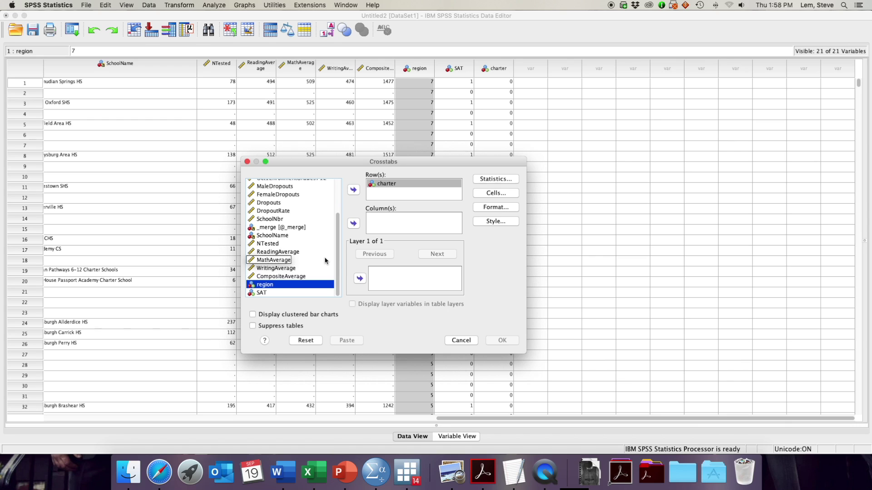
pyautogui.click(354, 224)
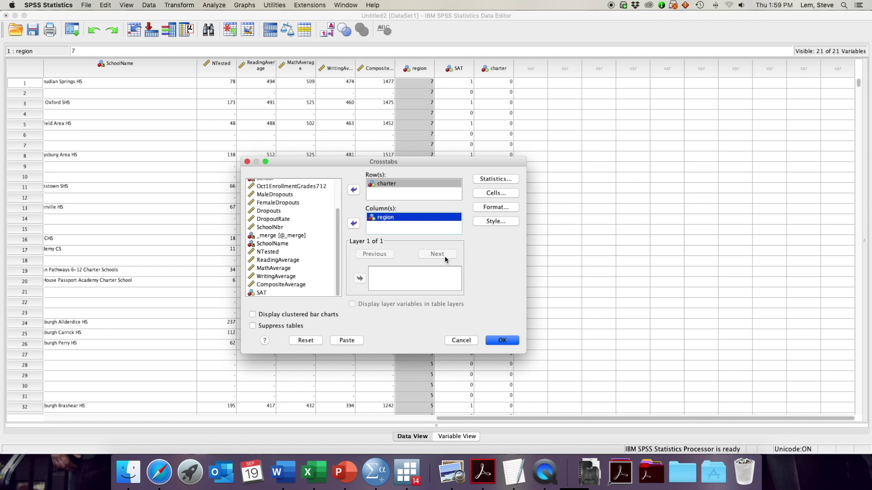
pyautogui.click(512, 344)
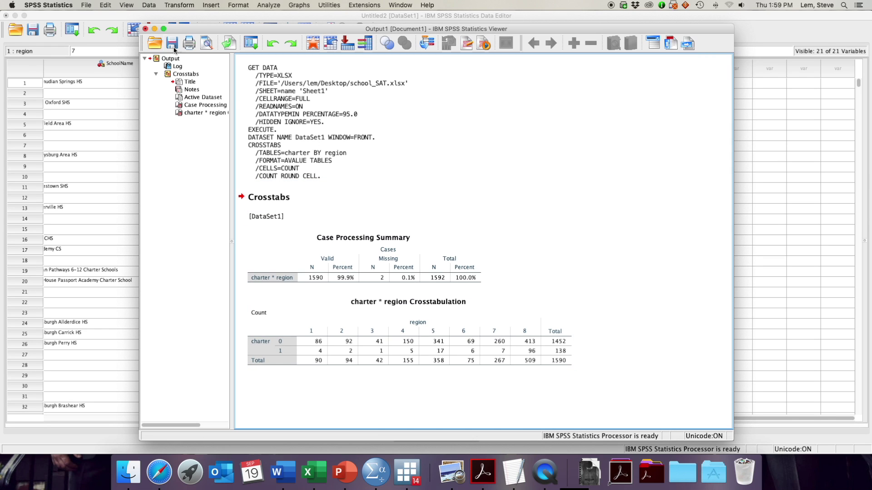
# Step: Enlarge the output window to full screen and examine the counts in the charter by region crosstabulation
pyautogui.click(163, 29)
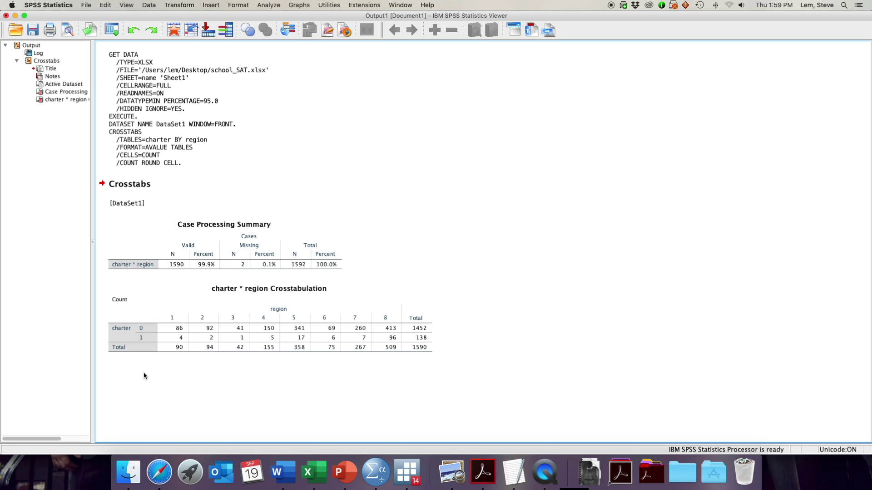
pyautogui.click(139, 347)
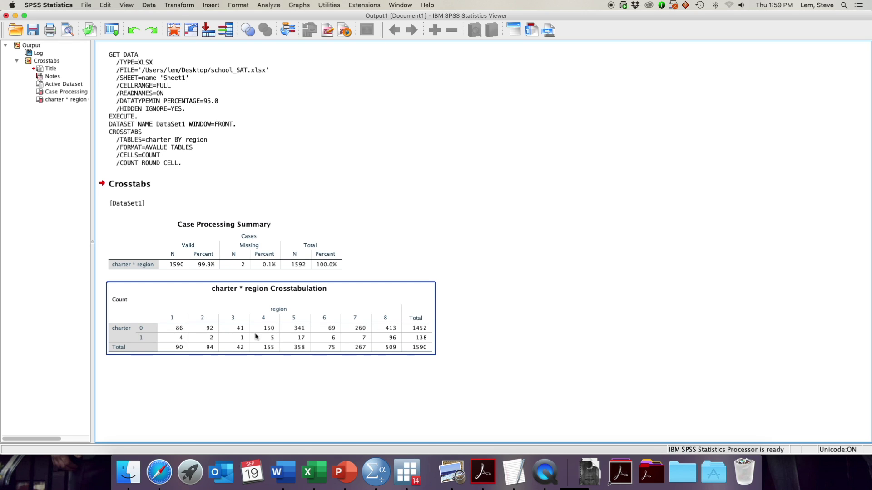
pyautogui.click(415, 378)
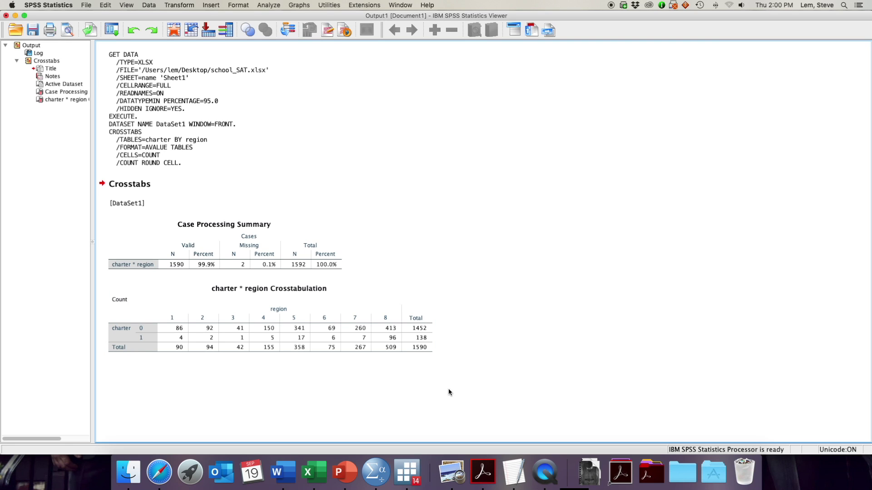
pyautogui.click(172, 337)
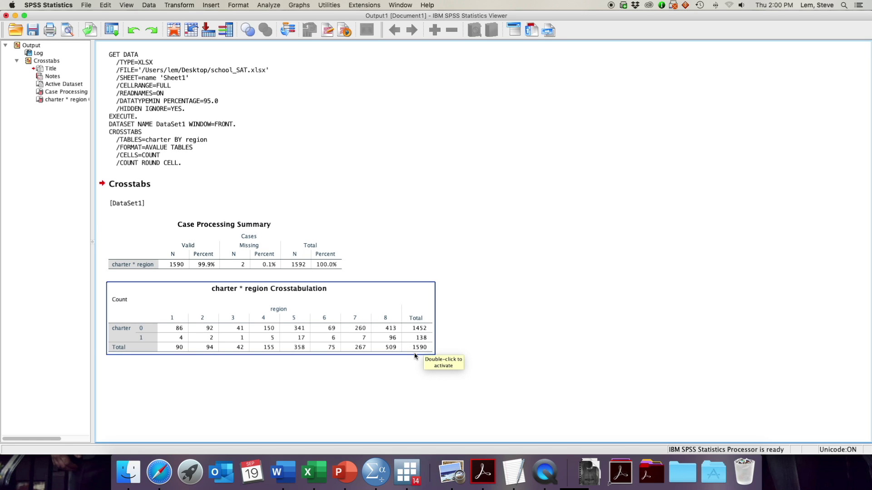
pyautogui.click(469, 380)
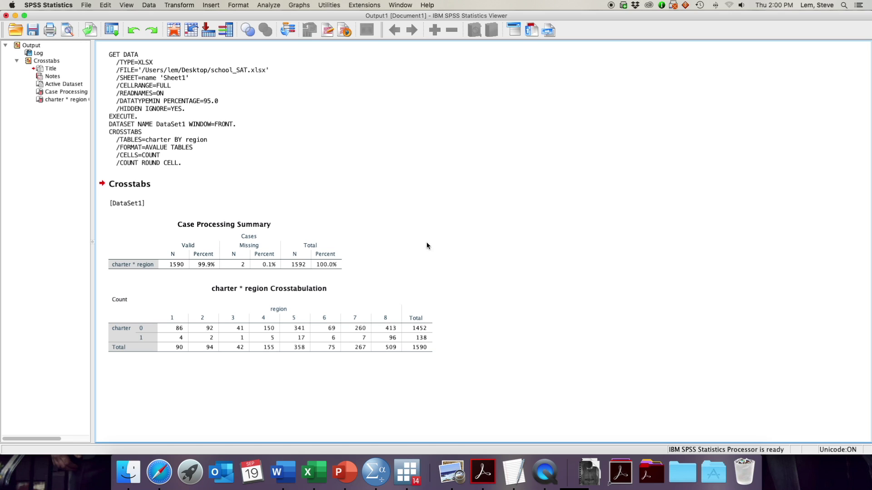
# Step: Start a clustered bar chart in Chart Builder by placing the clustered bar template on the preview canvas
pyautogui.click(296, 5)
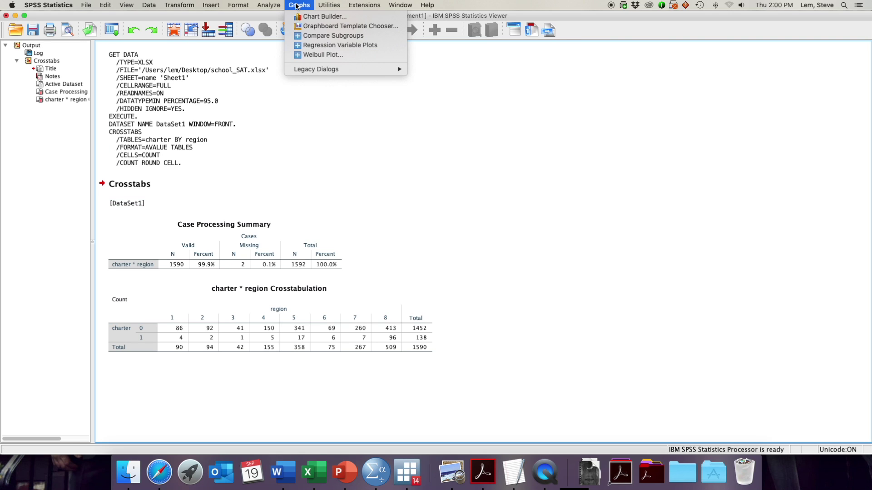
pyautogui.moveTo(312, 68)
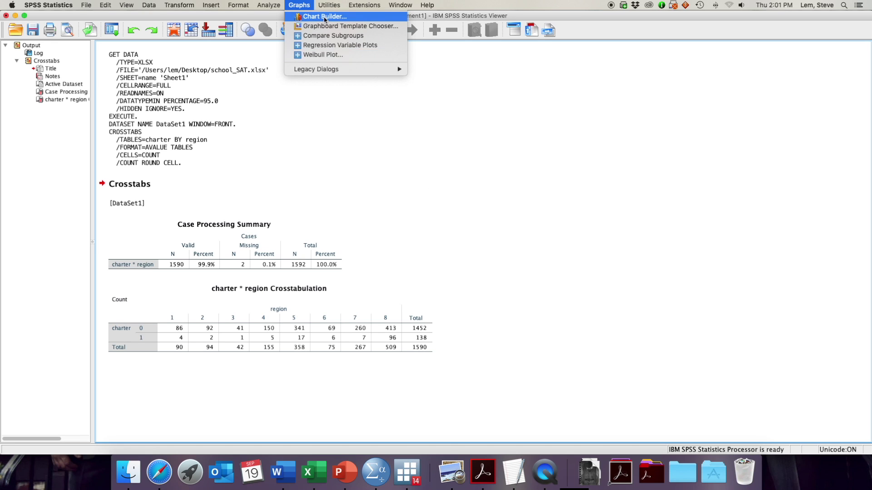
pyautogui.click(323, 16)
pyautogui.click(415, 279)
pyautogui.moveTo(417, 55); pyautogui.dragTo(403, 53)
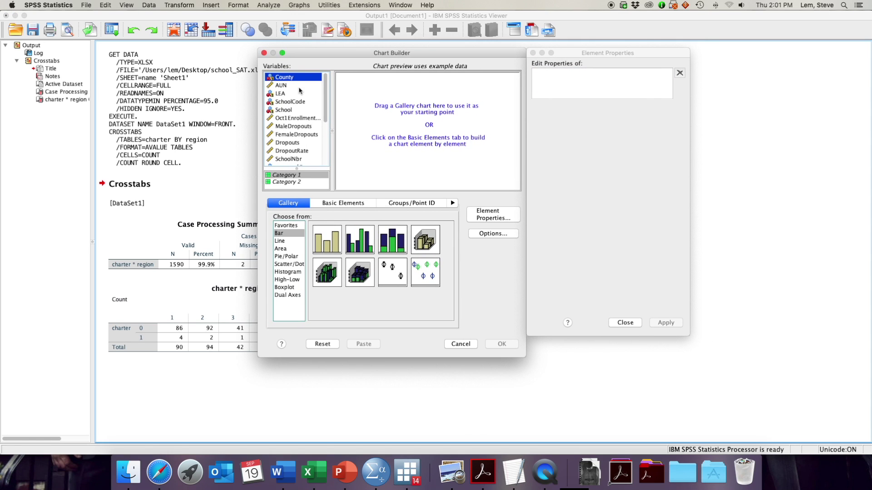
pyautogui.click(282, 235)
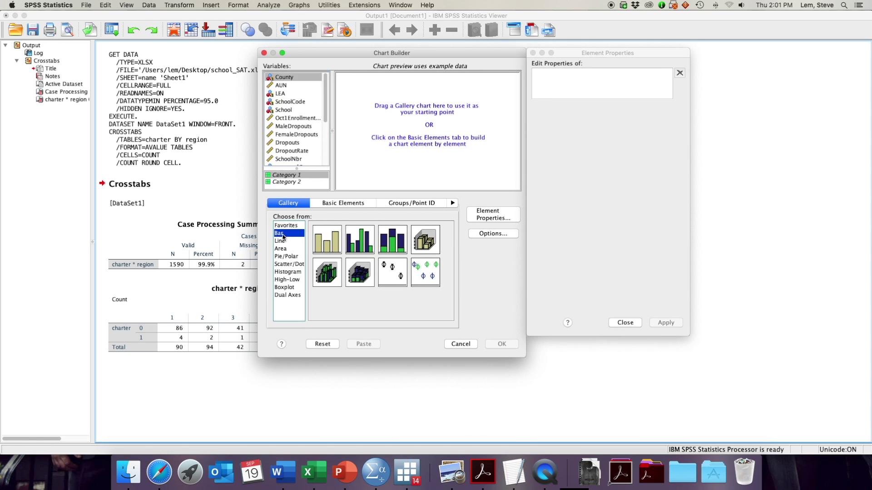
pyautogui.click(337, 248)
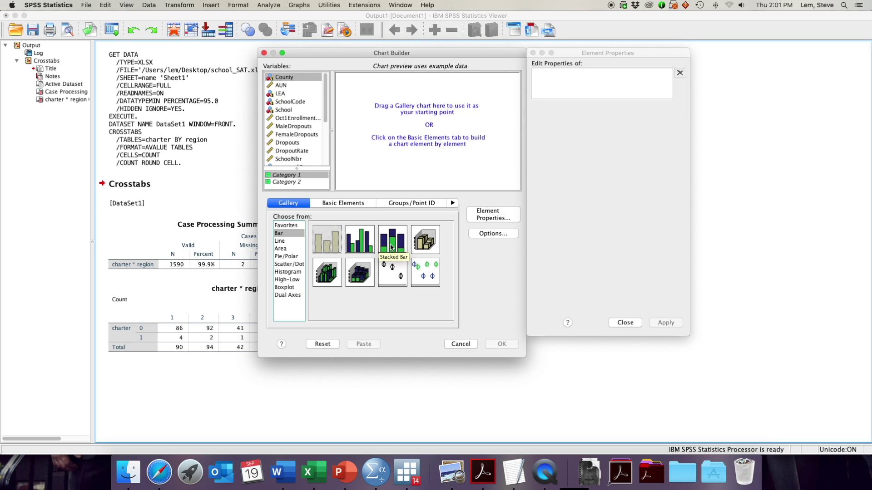
pyautogui.click(360, 247)
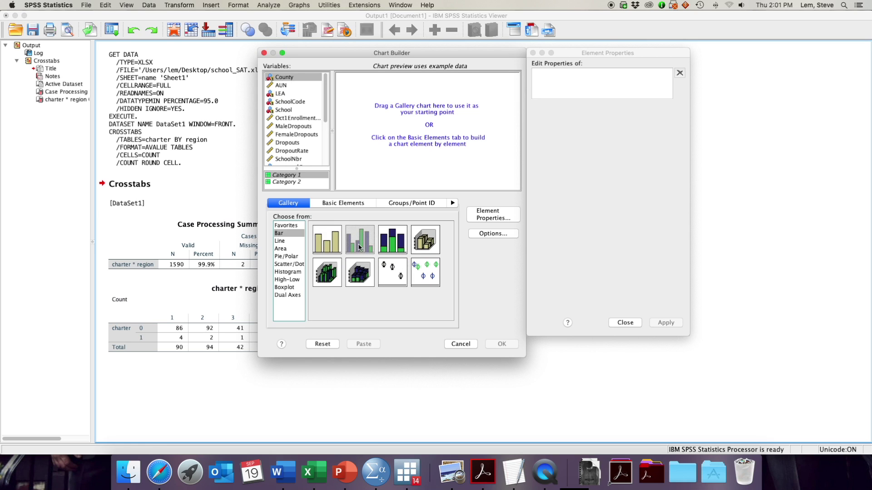
pyautogui.moveTo(366, 246); pyautogui.dragTo(417, 147)
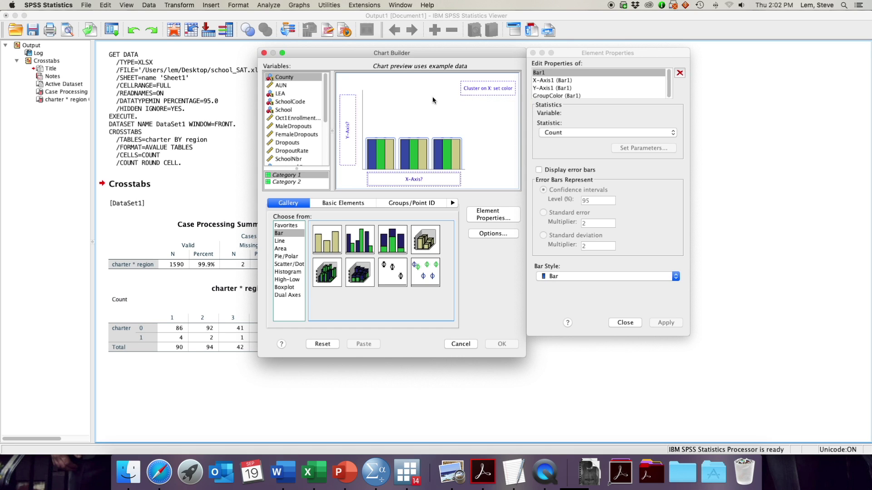
# Step: Assign charter to the x-axis and region to the cluster colour, generate the chart, and view it in the output
pyautogui.moveTo(327, 109); pyautogui.dragTo(397, 181)
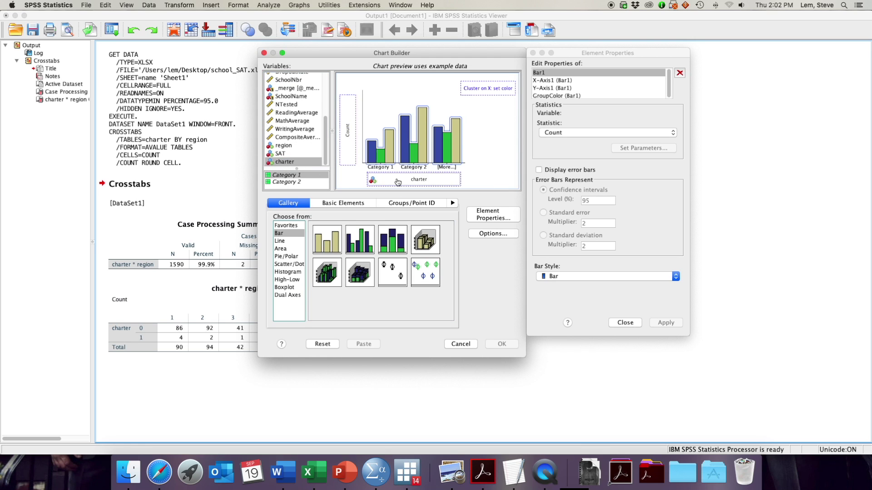
pyautogui.moveTo(283, 146); pyautogui.dragTo(485, 91)
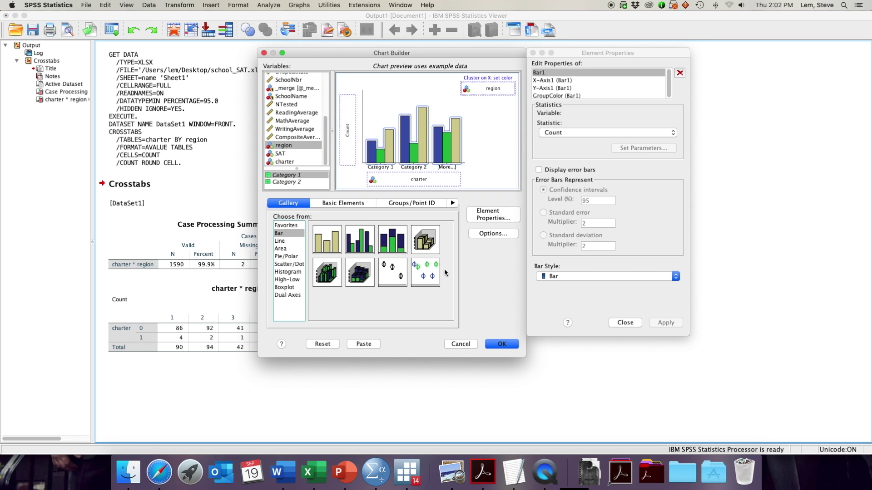
pyautogui.click(501, 344)
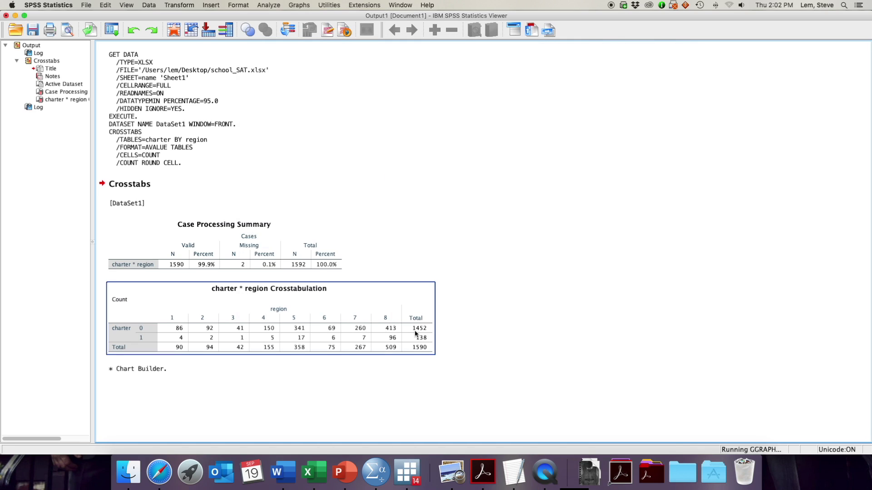
pyautogui.scroll(-5, 464, 327)
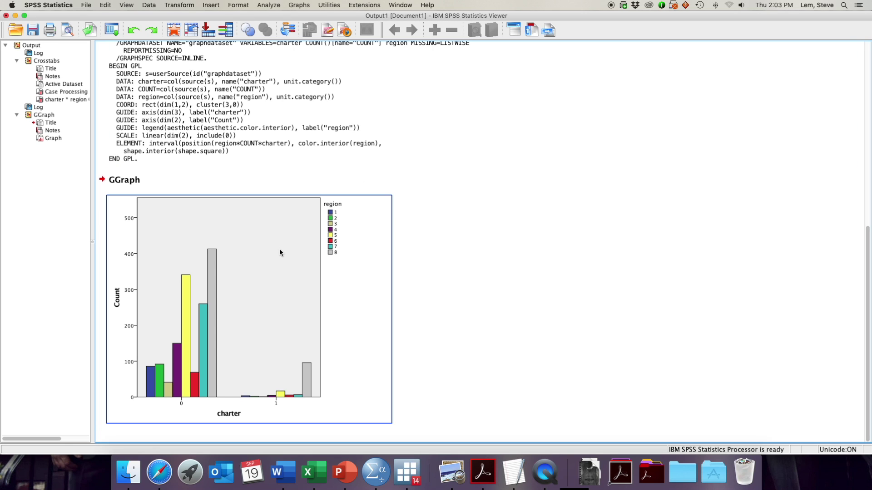
# Step: Generate a clustered bar chart of counts with region on the x-axis and charter as the cluster colour
pyautogui.click(269, 5)
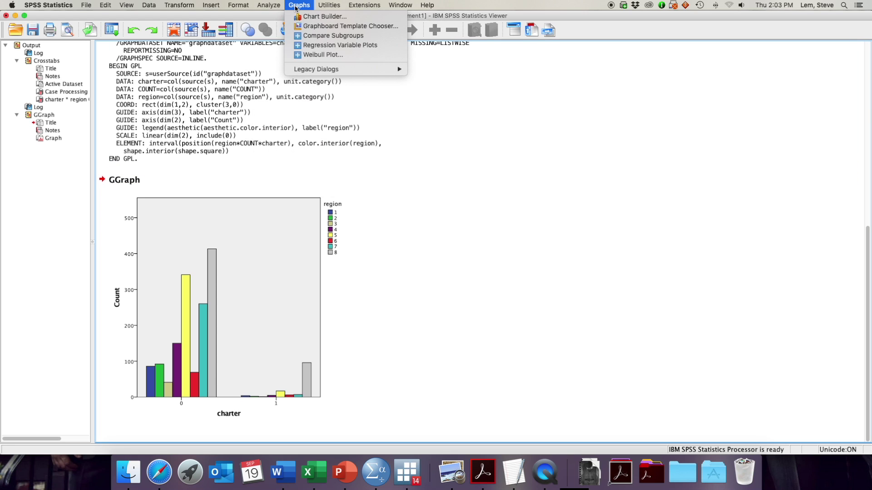
pyautogui.click(301, 17)
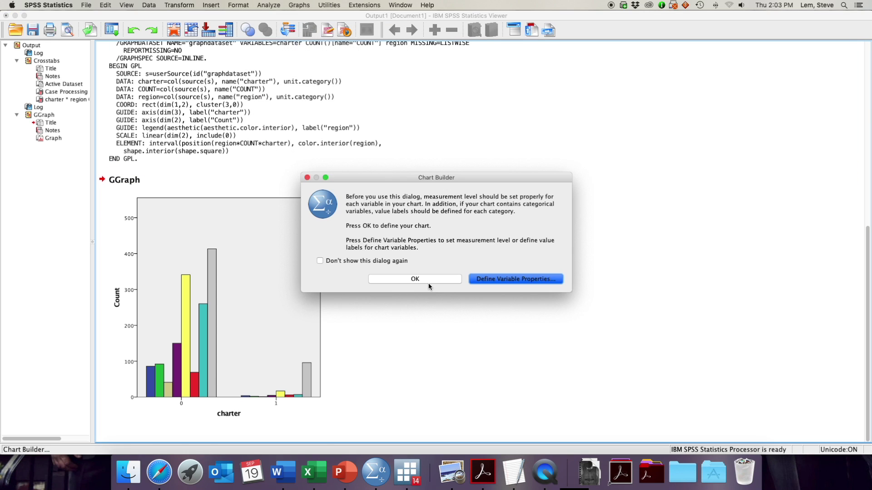
pyautogui.click(427, 281)
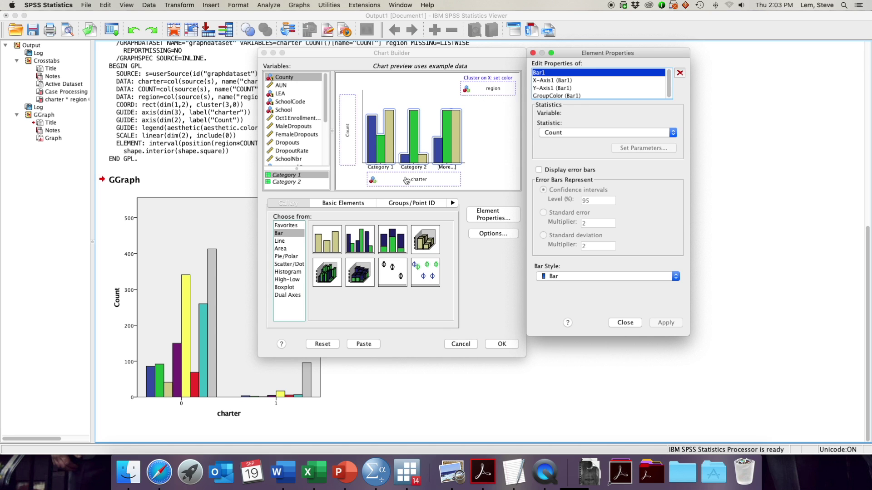
pyautogui.moveTo(498, 87); pyautogui.dragTo(422, 180)
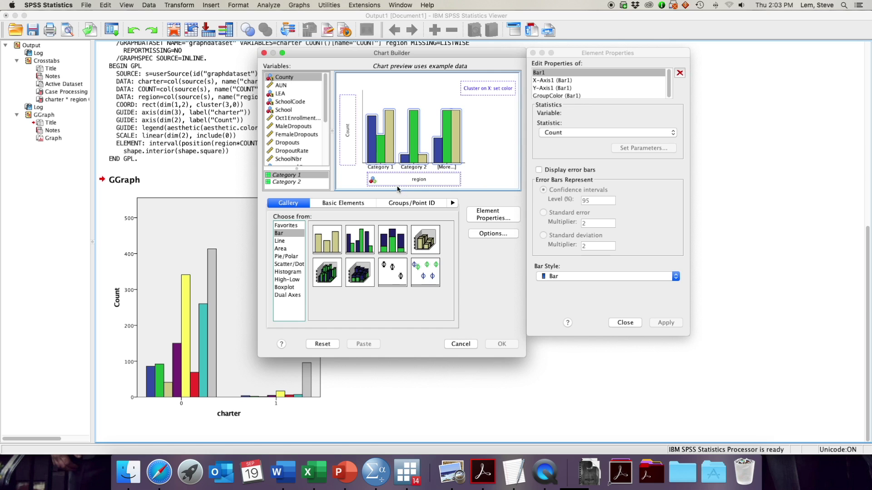
pyautogui.scroll(-5, 309, 159)
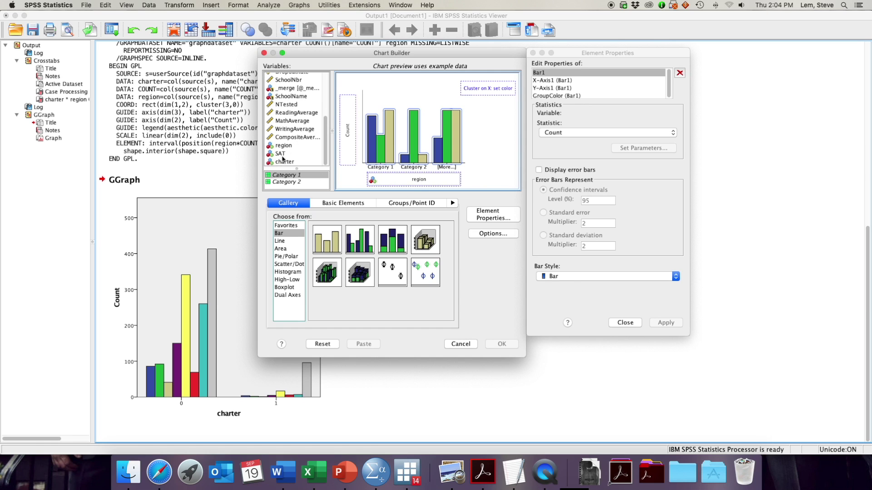
pyautogui.click(285, 162)
pyautogui.moveTo(285, 164); pyautogui.dragTo(481, 90)
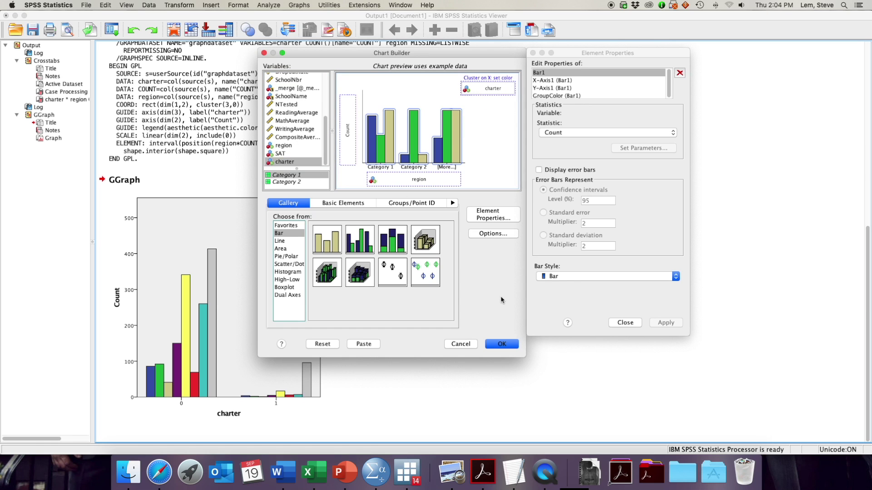
pyautogui.click(503, 344)
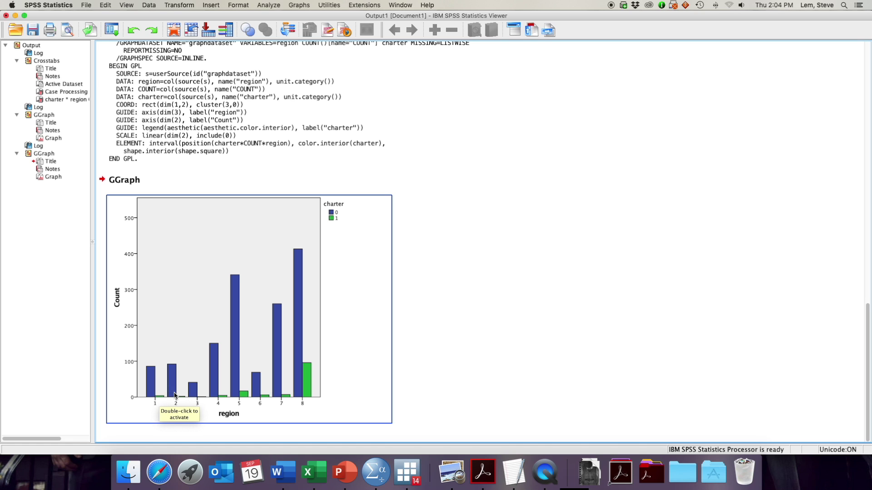
# Step: Compare the clustered bar chart grouped by charter with the one grouped by region in the output
pyautogui.click(404, 317)
pyautogui.scroll(10, 405, 317)
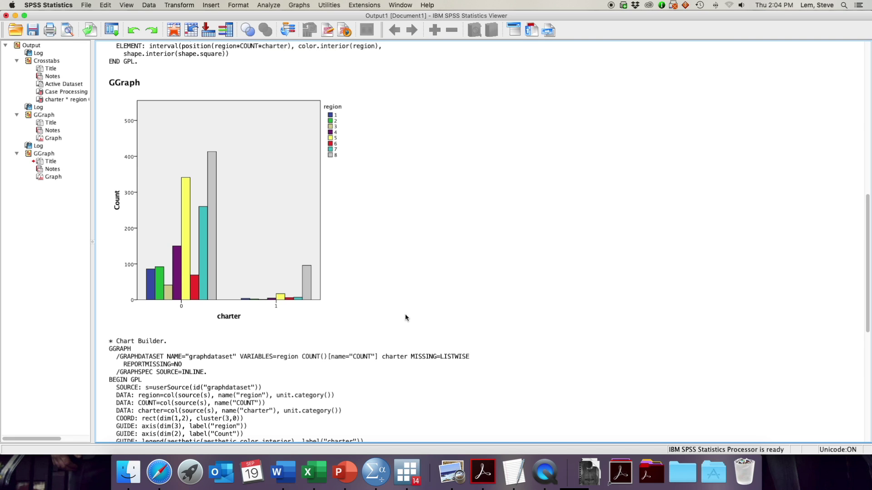
pyautogui.click(390, 321)
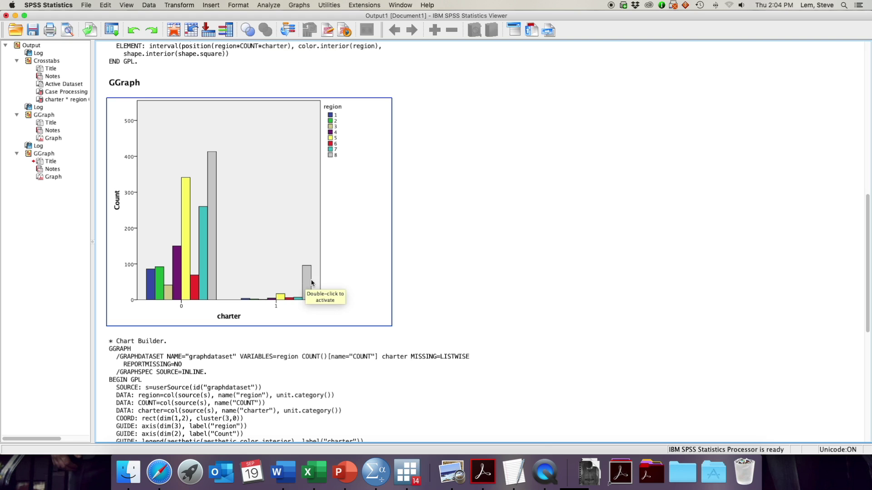
pyautogui.click(454, 285)
pyautogui.click(373, 263)
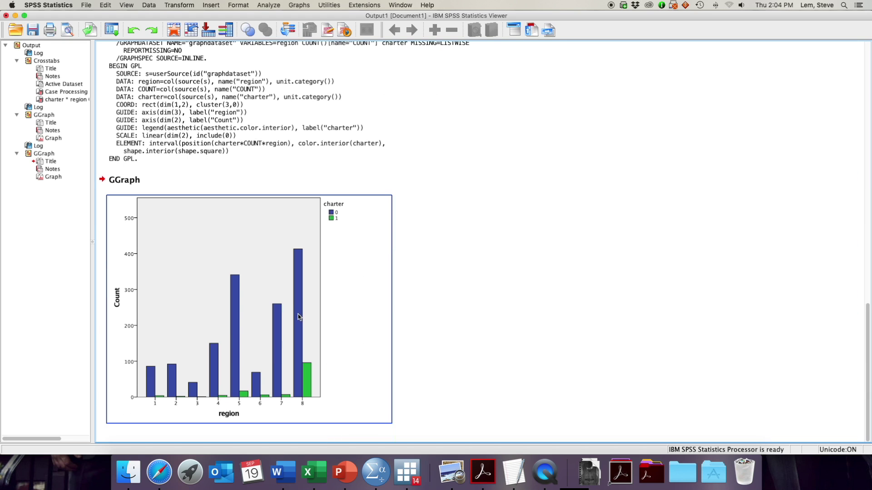
pyautogui.click(485, 323)
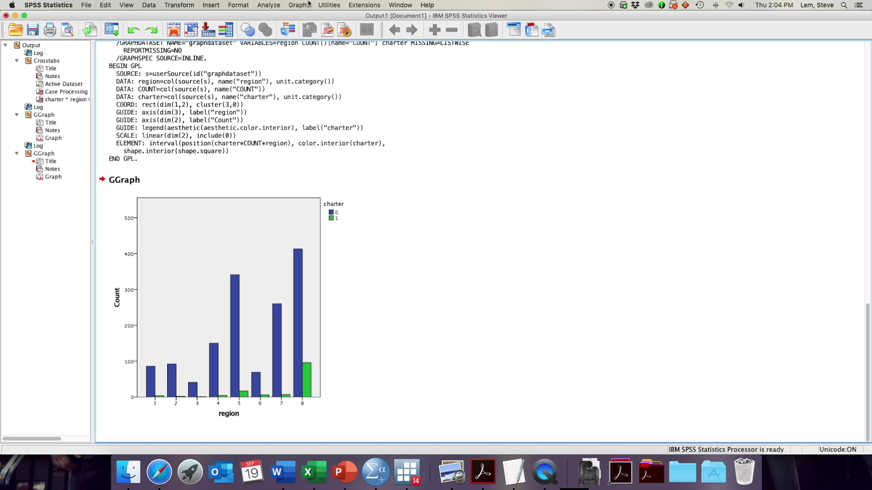
# Step: Reopen Chart Builder and change the chart preview to the stacked bar template
pyautogui.click(309, 6)
pyautogui.click(307, 15)
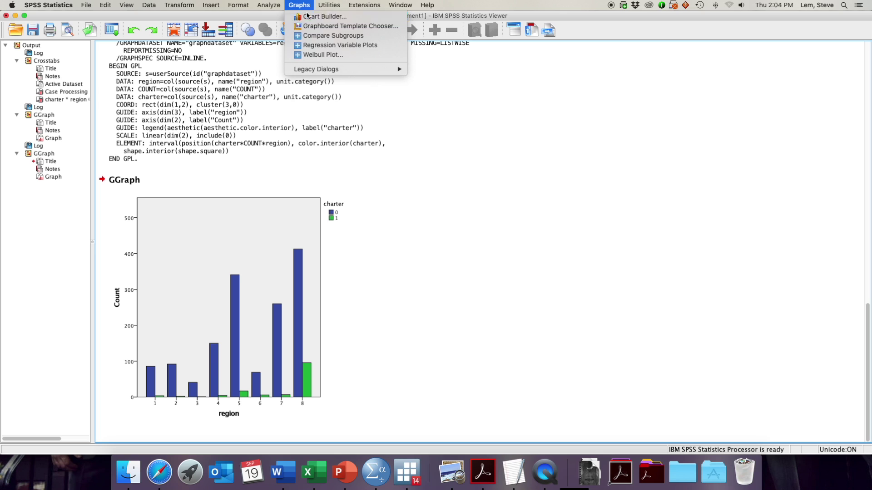
pyautogui.click(416, 279)
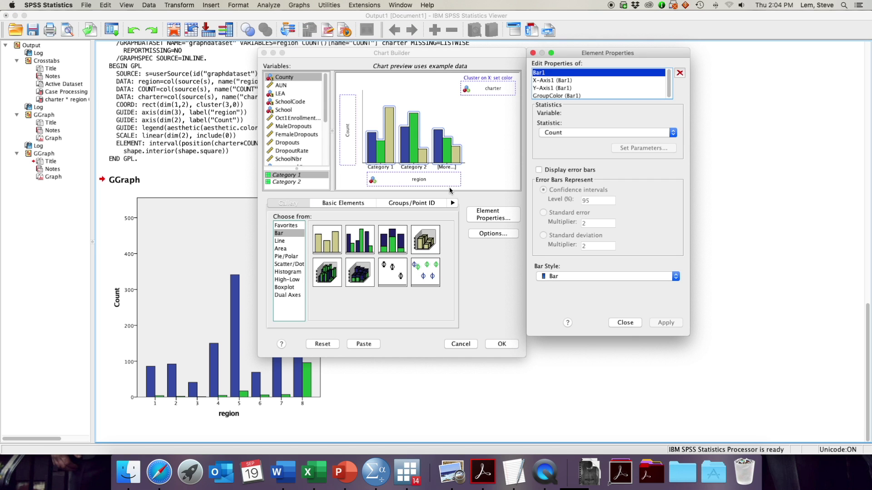
pyautogui.click(394, 247)
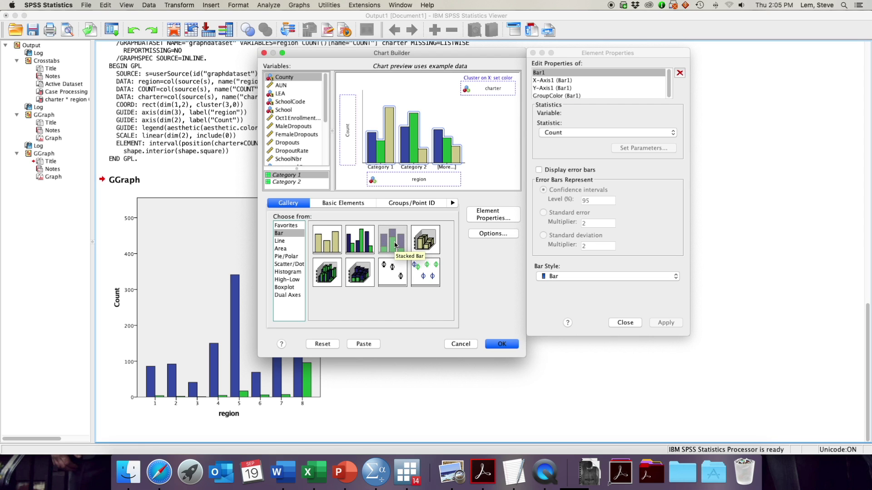
pyautogui.moveTo(395, 245); pyautogui.dragTo(404, 145)
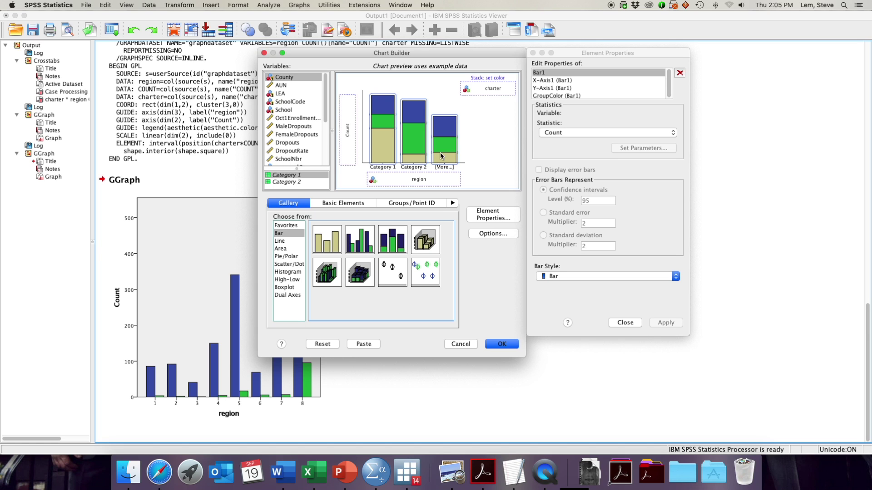
# Step: Assign charter to the x-axis and region to the stack colour, generate the stacked bar chart, and view it
pyautogui.moveTo(490, 88); pyautogui.dragTo(414, 179)
pyautogui.scroll(-5, 280, 154)
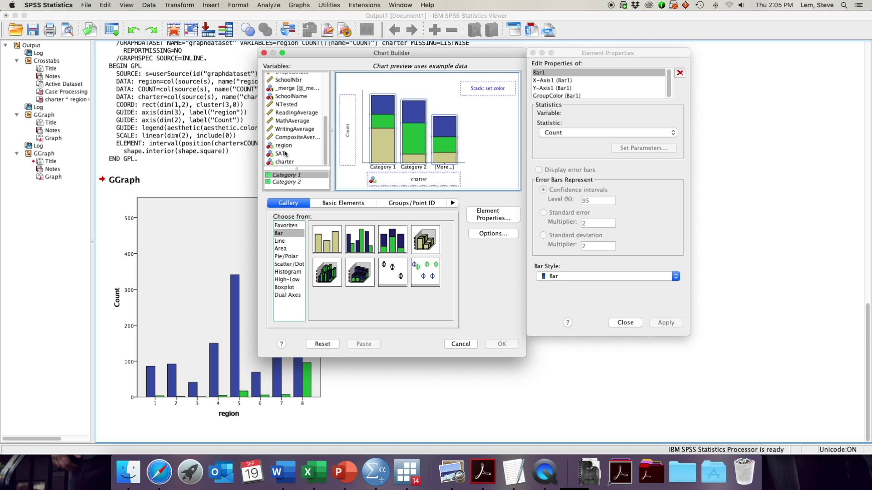
pyautogui.click(288, 147)
pyautogui.moveTo(289, 149); pyautogui.dragTo(488, 88)
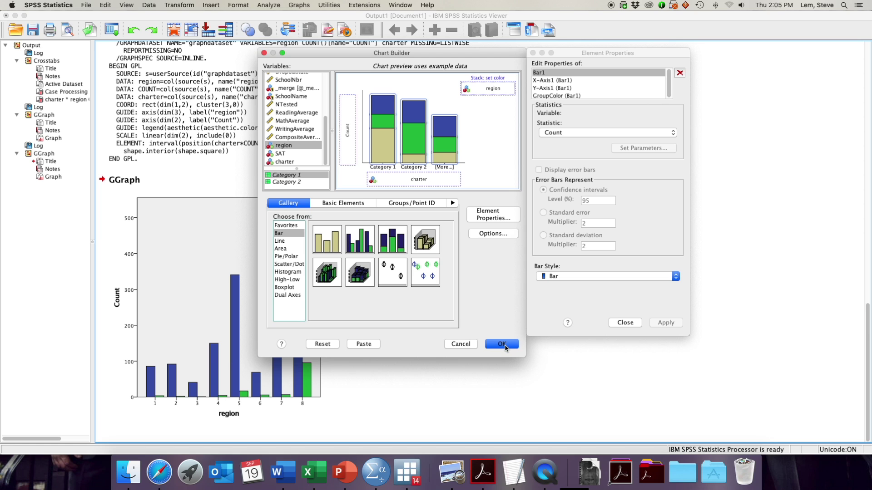
pyautogui.press('Return')
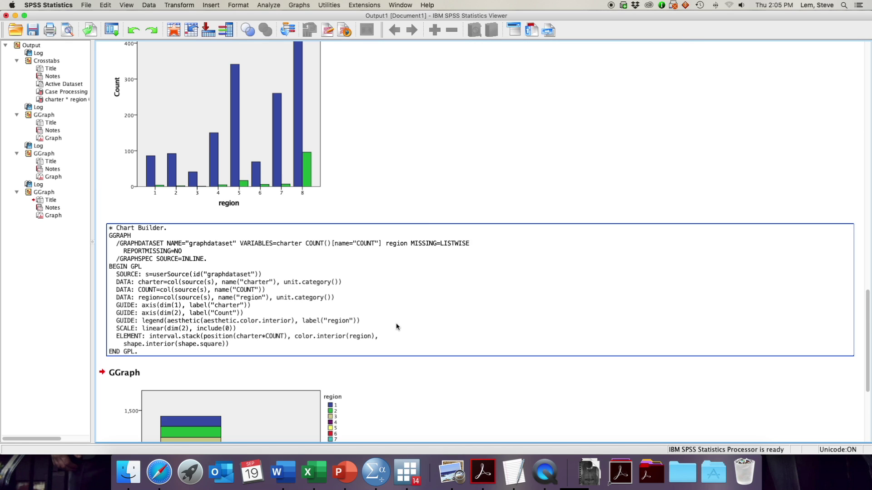
pyautogui.click(320, 323)
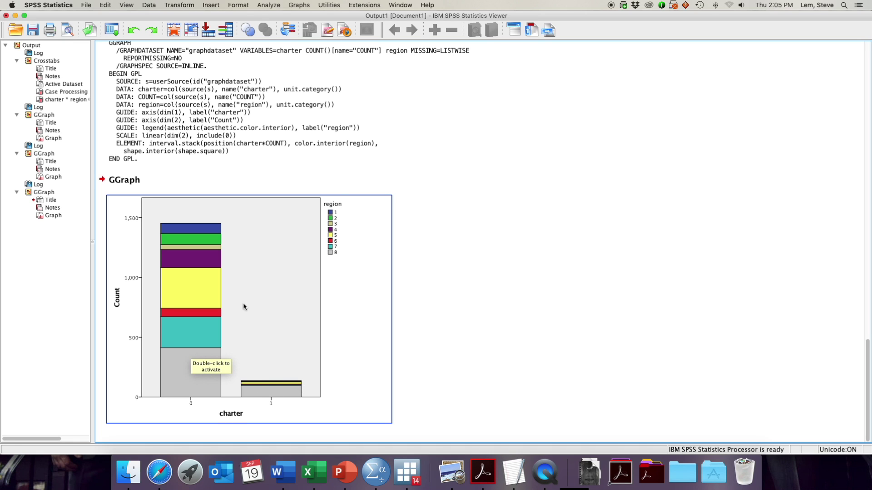
# Step: Generate a stacked bar chart of counts with region on the x-axis and SAT as the stack colour
pyautogui.click(299, 5)
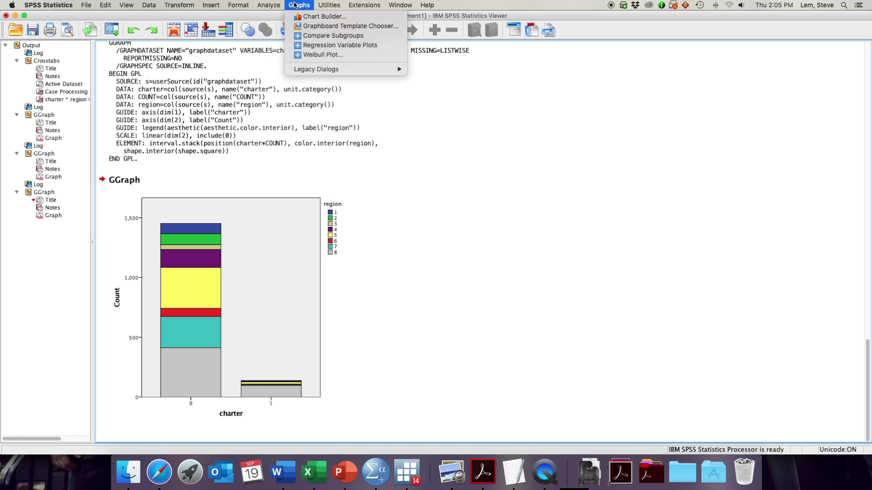
pyautogui.click(323, 17)
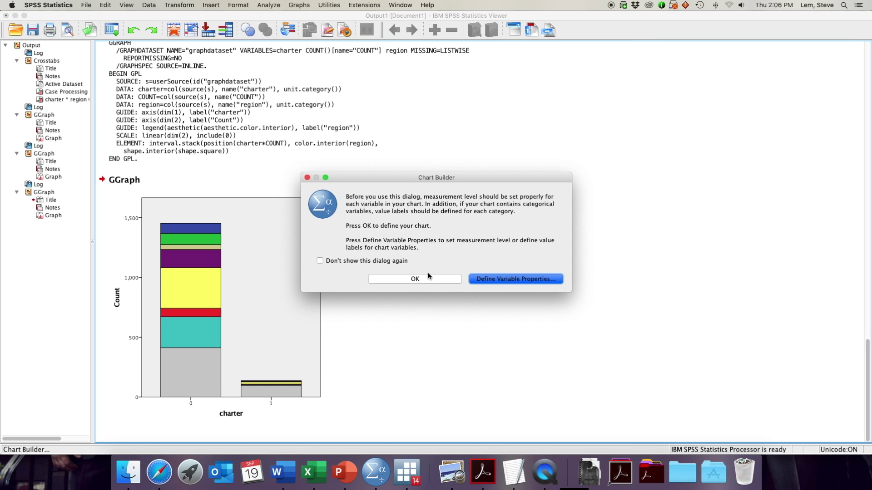
pyautogui.click(427, 273)
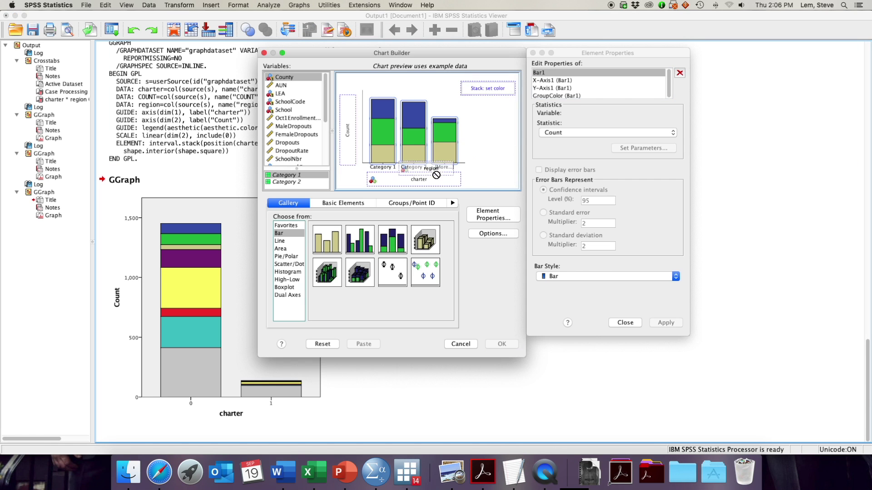
pyautogui.scroll(-3, 310, 157)
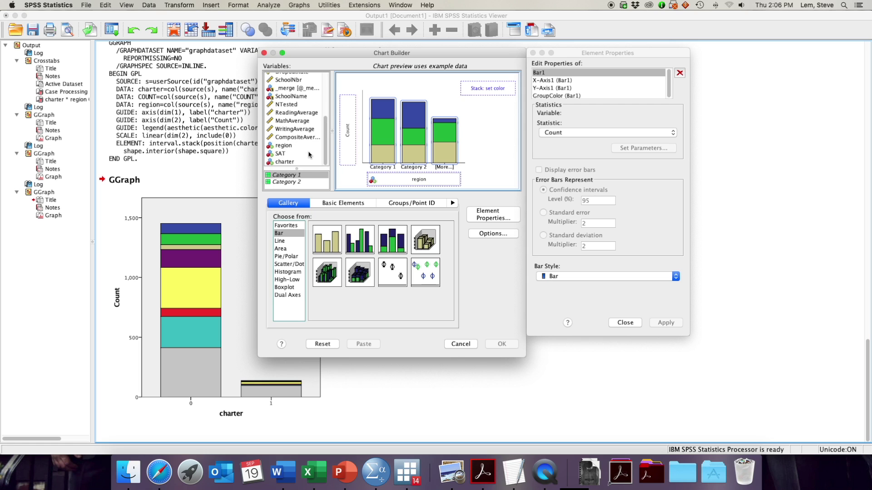
pyautogui.click(281, 154)
pyautogui.moveTo(281, 156); pyautogui.dragTo(481, 96)
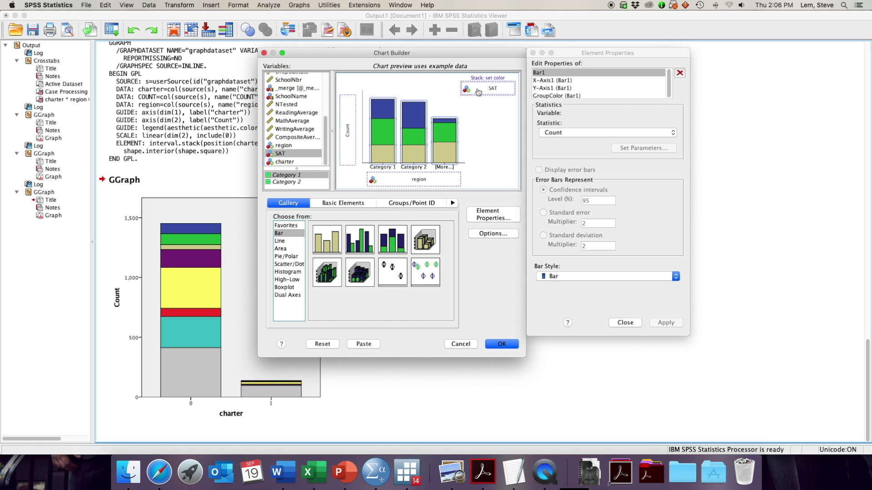
pyautogui.click(504, 344)
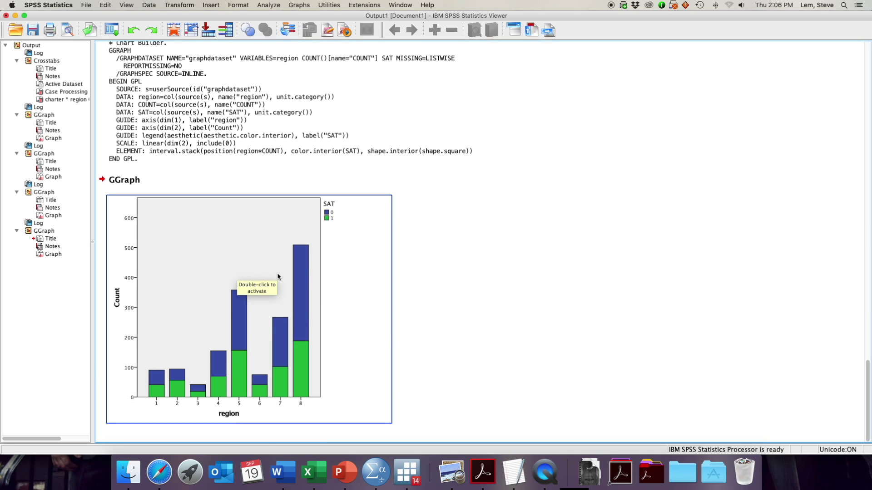
# Step: Review the clustered and stacked bar charts in the output, from the earliest to the latest
pyautogui.click(429, 274)
pyautogui.scroll(20, 451, 273)
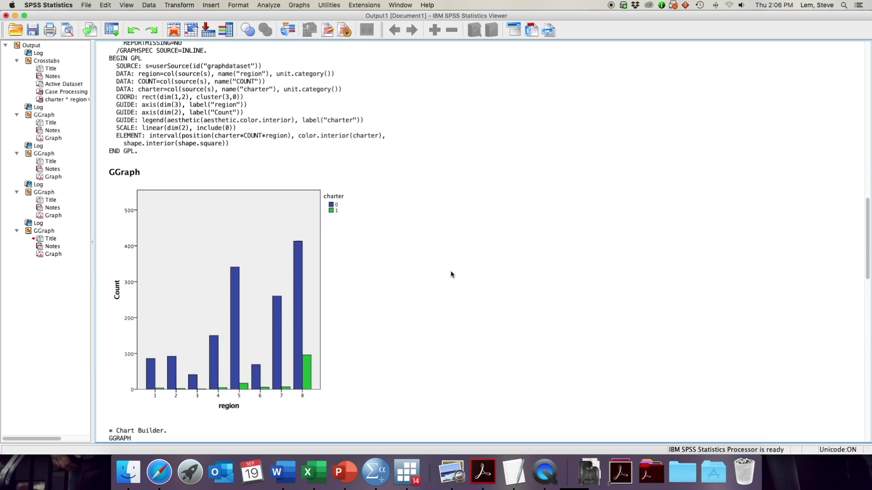
pyautogui.scroll(1, 451, 274)
pyautogui.click(364, 273)
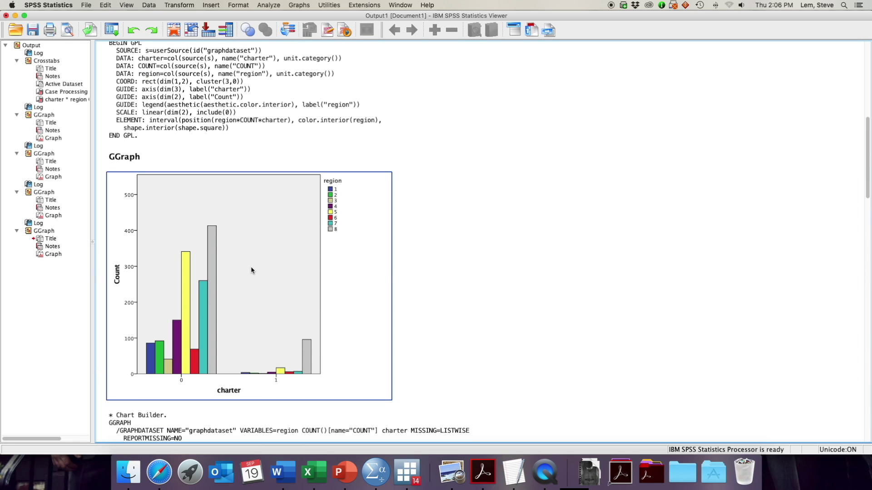
pyautogui.scroll(-10, 252, 268)
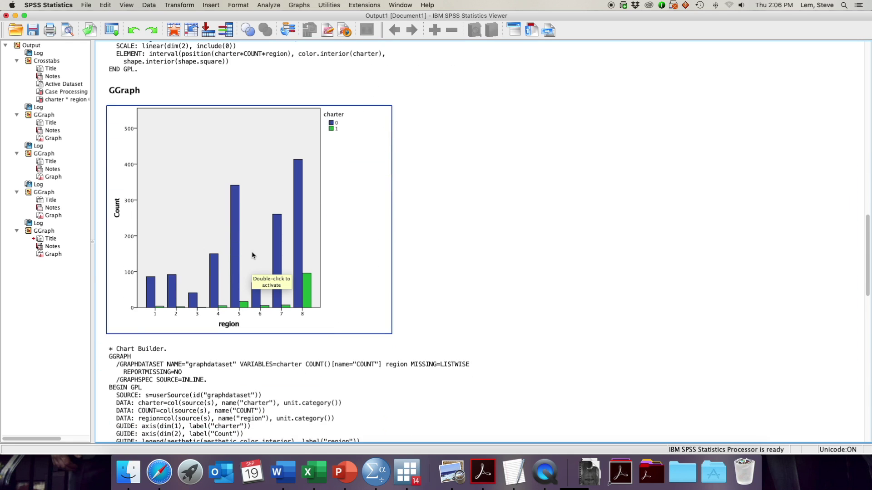
pyautogui.scroll(-15, 273, 259)
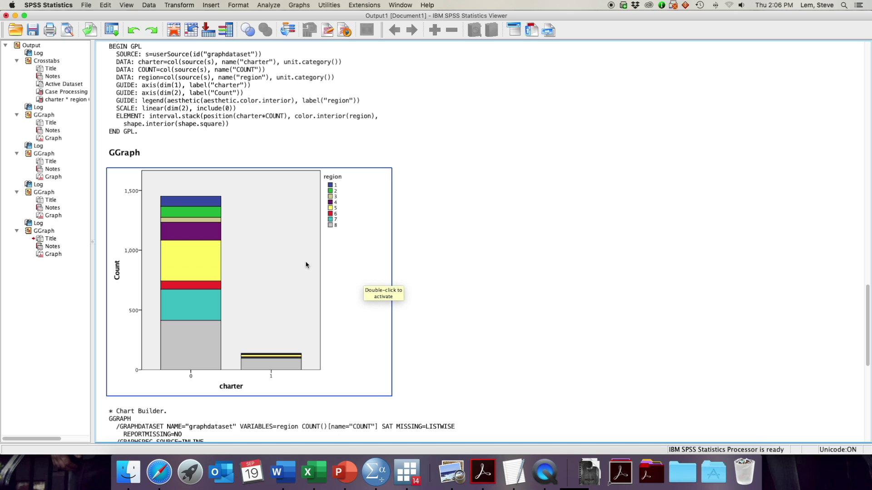
pyautogui.scroll(-15, 300, 271)
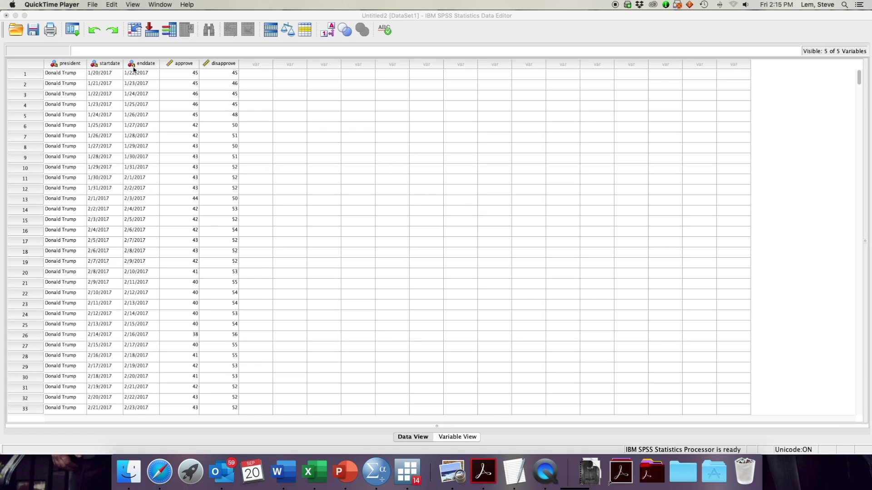
# Step: Check the variable types of the presidential approval dataset, including startdate, and return to its data rows
pyautogui.click(453, 438)
pyautogui.click(453, 438)
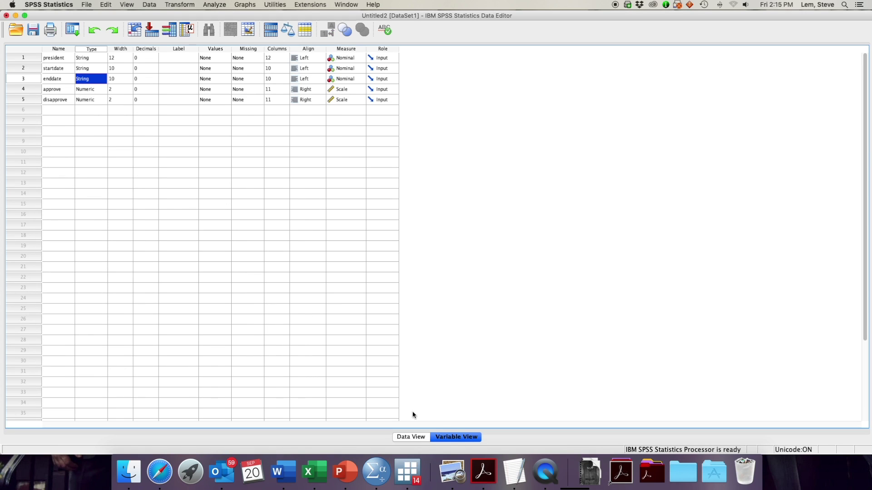
pyautogui.click(86, 69)
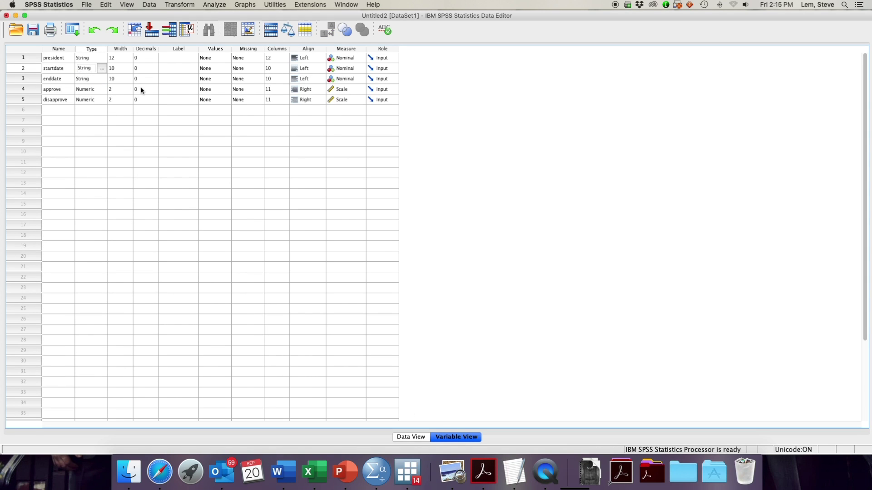
pyautogui.click(414, 437)
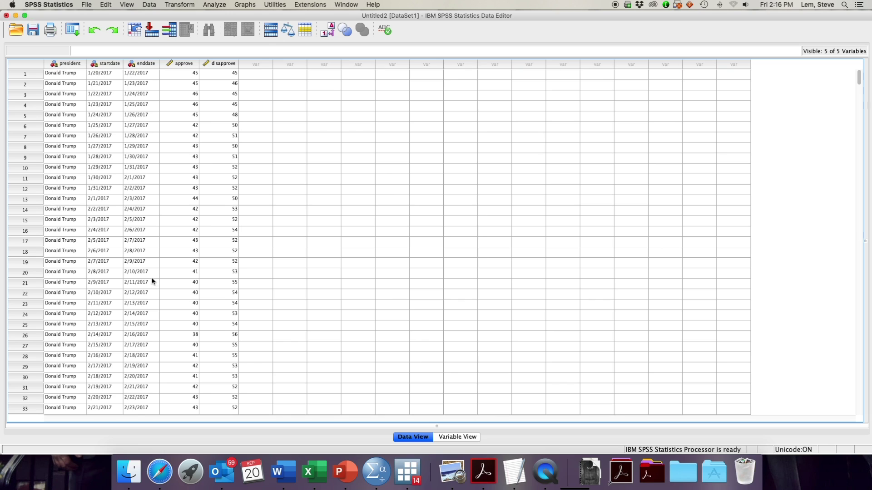
# Step: Set up a simple line chart in Chart Builder with enddate on the x-axis and mean approve on the y-axis
pyautogui.click(245, 6)
pyautogui.click(254, 14)
pyautogui.click(443, 281)
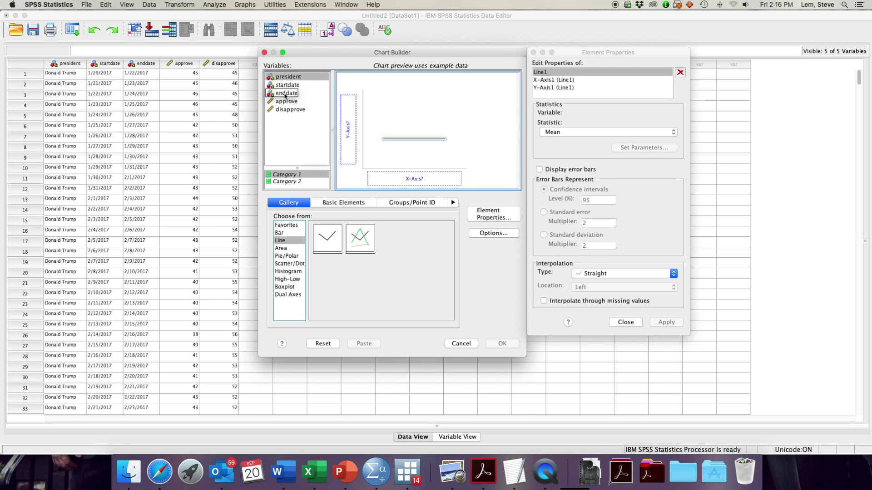
pyautogui.moveTo(283, 94); pyautogui.dragTo(347, 123)
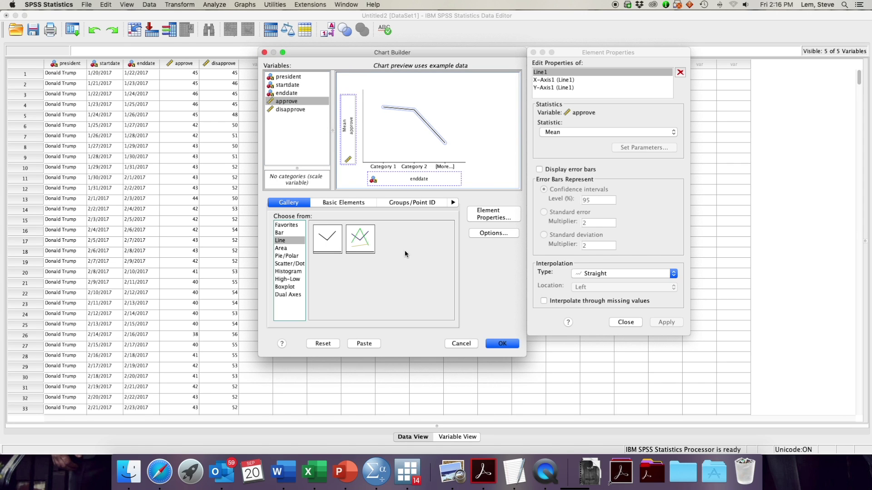
# Step: Generate the line chart of mean approve by enddate and check the order of the dates along its x-axis
pyautogui.click(501, 344)
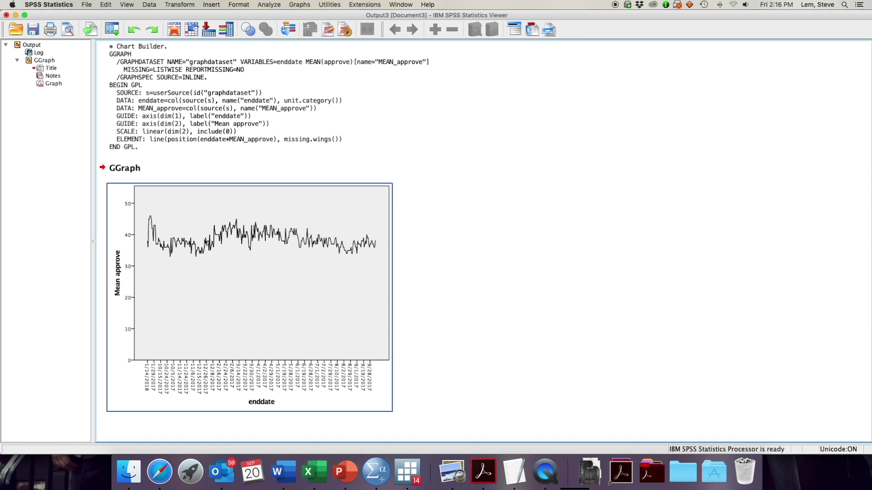
pyautogui.click(401, 257)
pyautogui.click(132, 395)
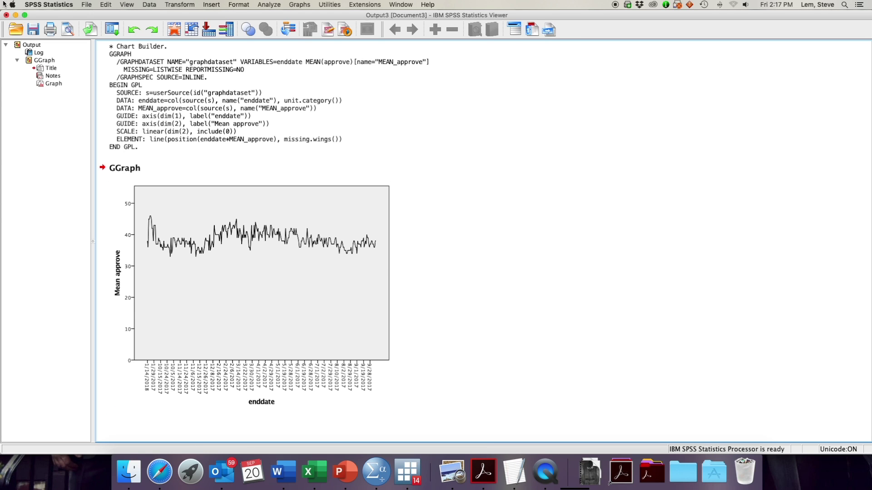
# Step: Return to the presidential approval dataset and change the enddate variable's type to Date with the mm/dd/yyyy format
pyautogui.click(13, 15)
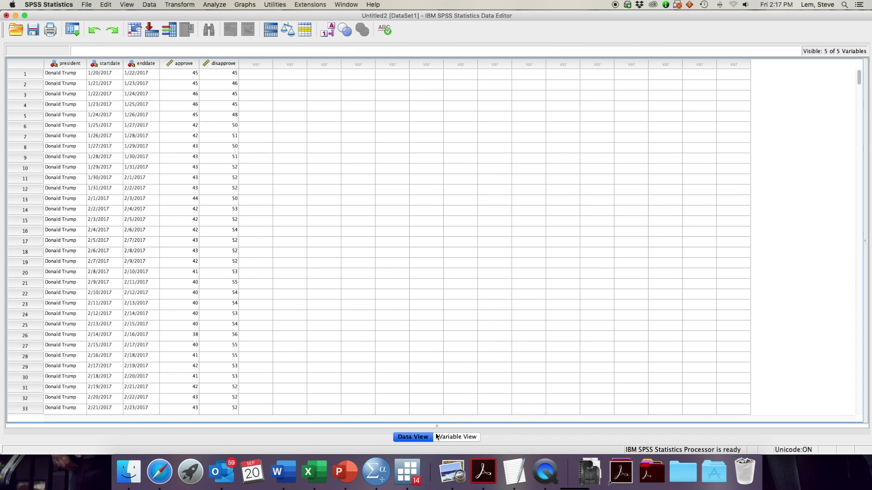
pyautogui.click(453, 438)
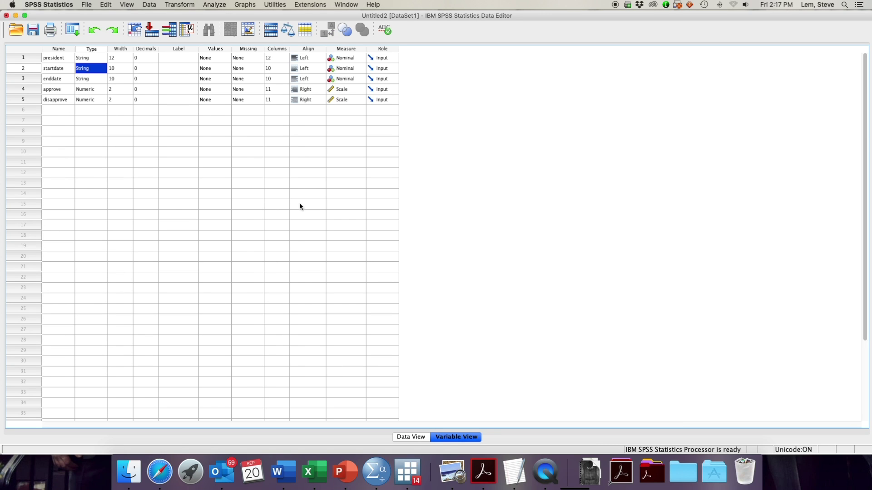
pyautogui.click(103, 80)
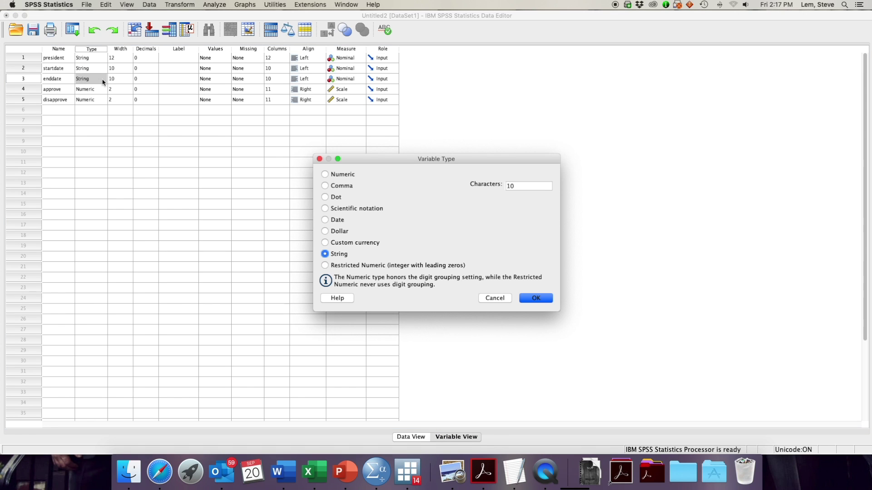
pyautogui.click(490, 298)
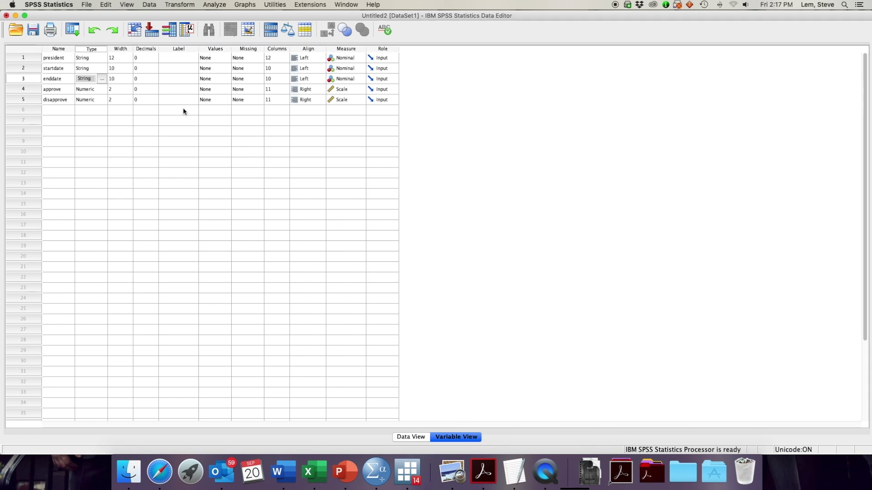
pyautogui.click(103, 80)
pyautogui.click(335, 221)
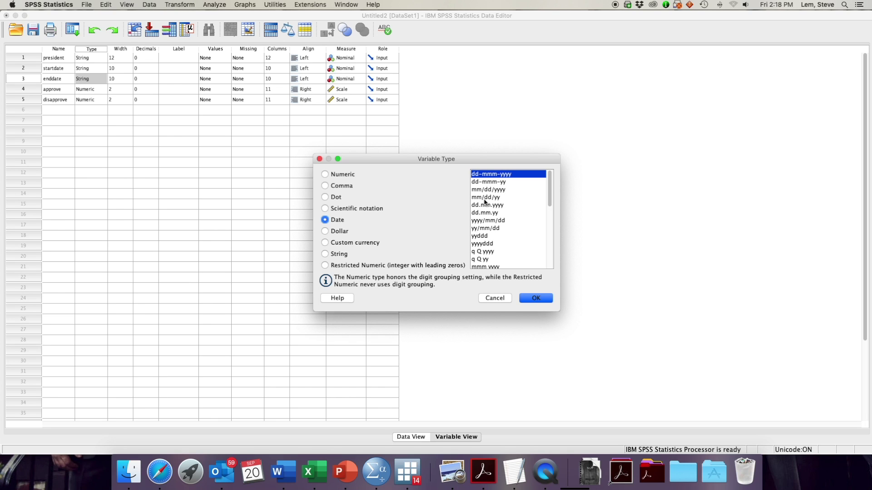
pyautogui.click(500, 190)
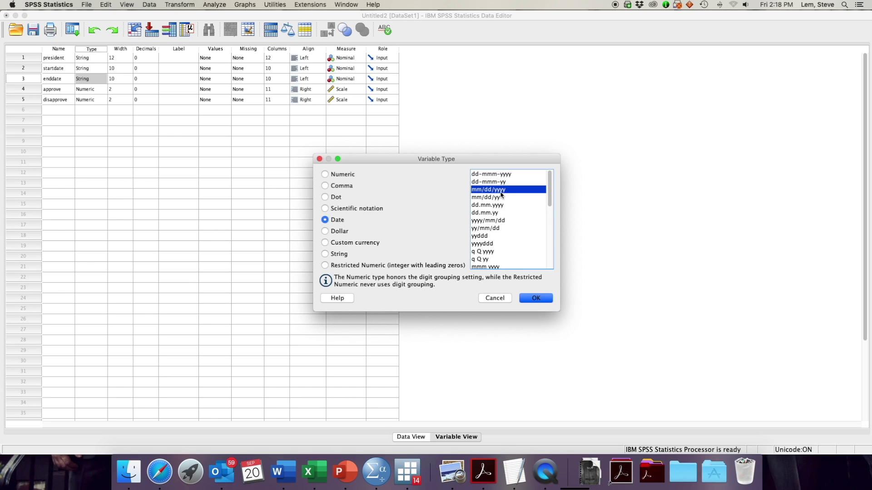
pyautogui.click(534, 300)
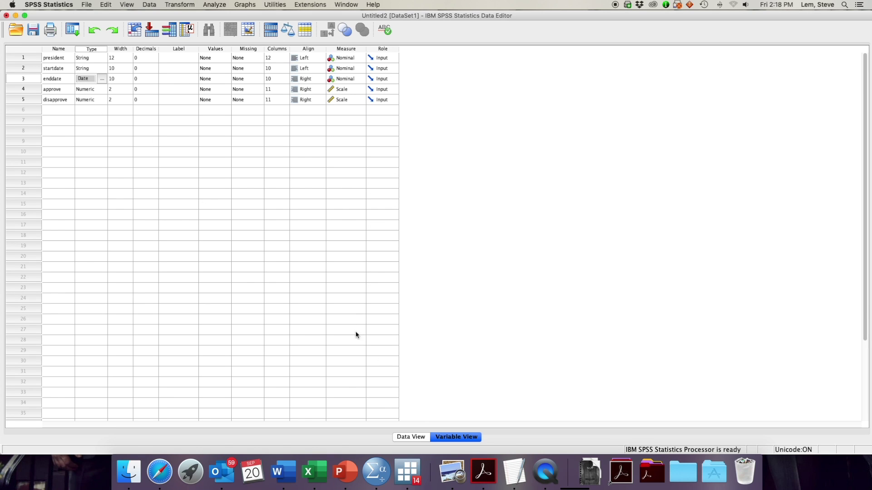
# Step: Check the reformatted enddate values in the data rows and generate the line chart of mean approve by enddate again
pyautogui.click(411, 436)
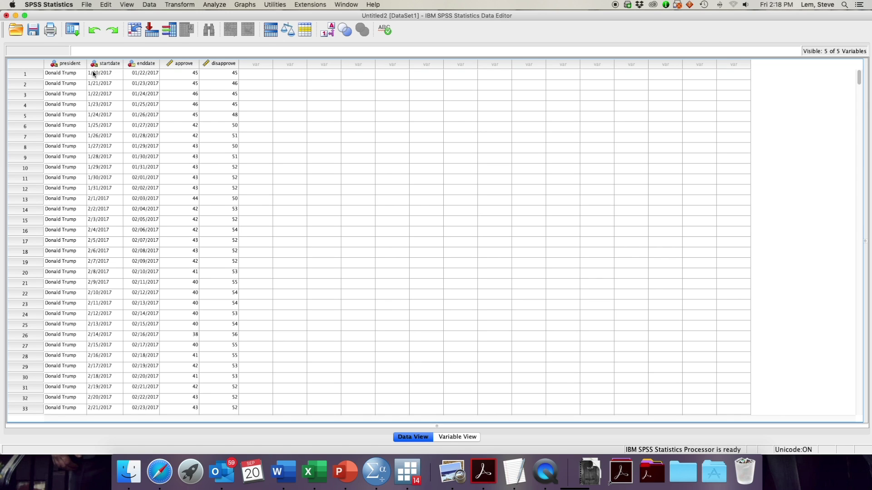
pyautogui.click(242, 5)
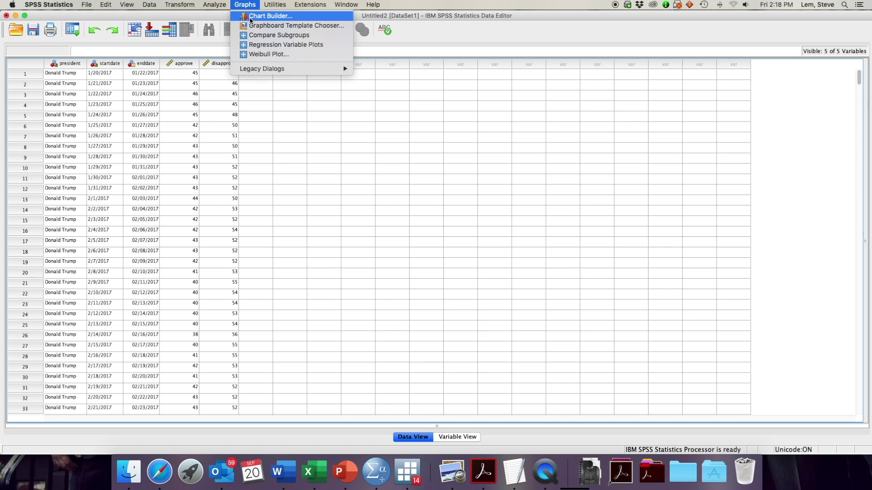
pyautogui.click(250, 17)
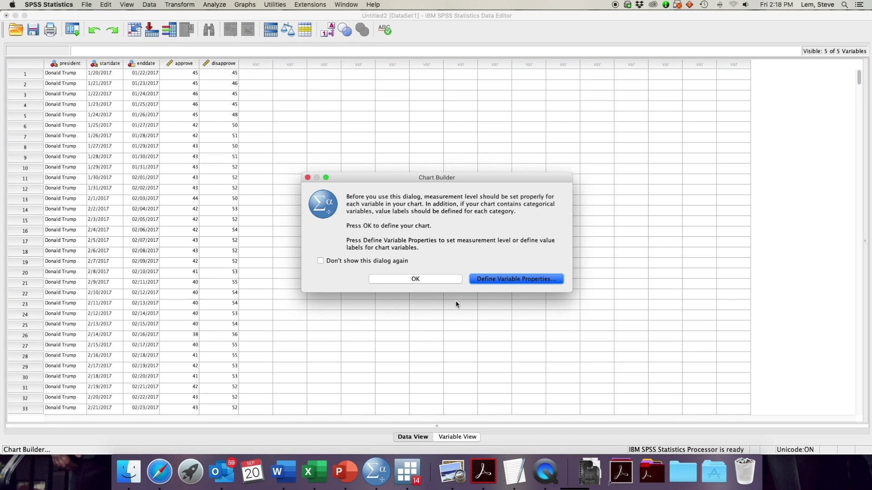
pyautogui.click(448, 279)
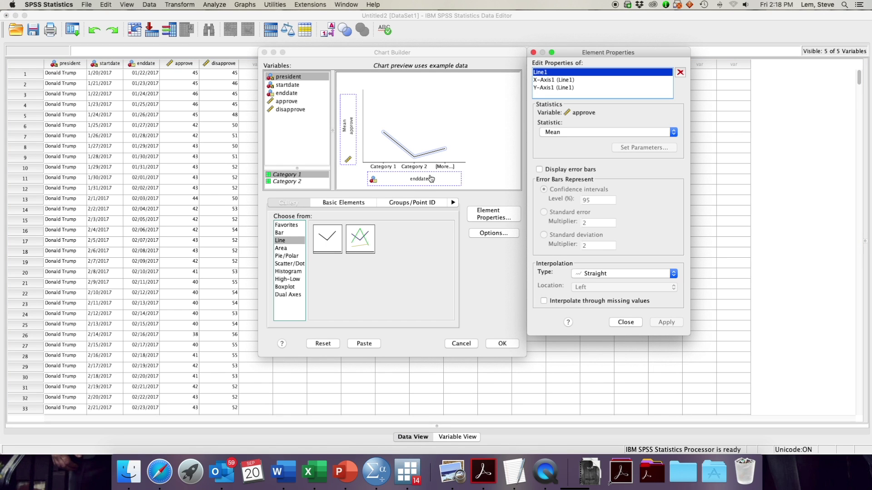
pyautogui.click(499, 344)
pyautogui.click(498, 344)
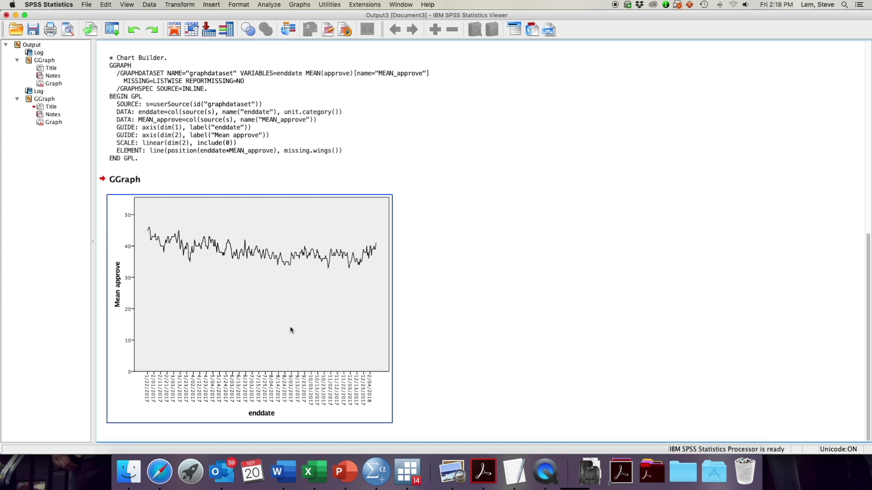
# Step: Compare the first and second approval line charts in the output, examining the date order and the trend over time
pyautogui.scroll(10, 290, 331)
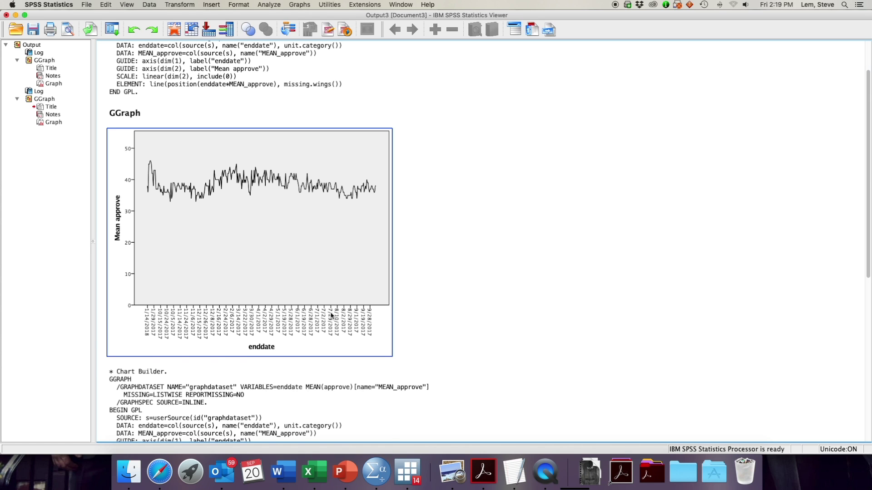
pyautogui.scroll(-10, 331, 315)
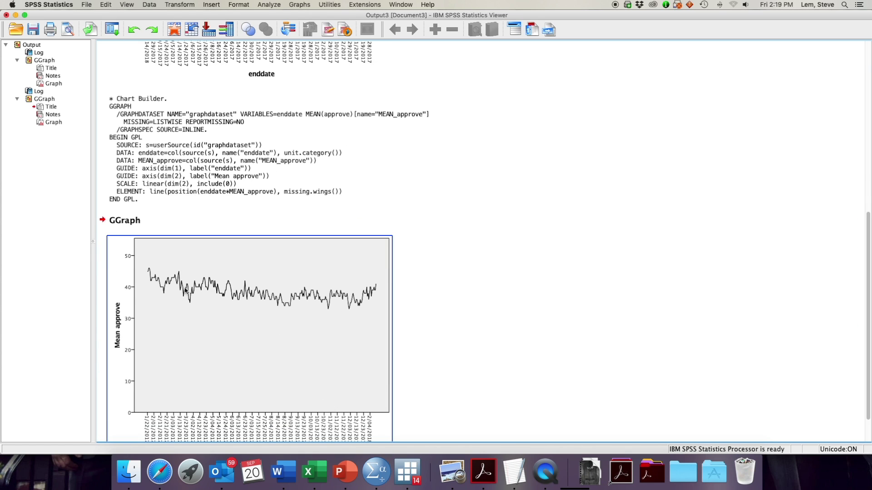
pyautogui.scroll(3, 173, 293)
pyautogui.scroll(-6, 174, 291)
pyautogui.scroll(2, 175, 288)
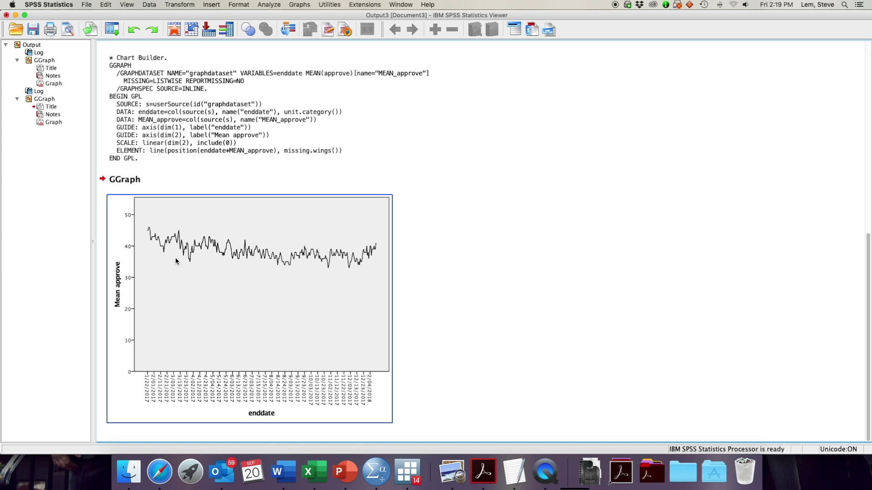
pyautogui.click(412, 390)
pyautogui.click(263, 373)
pyautogui.click(435, 255)
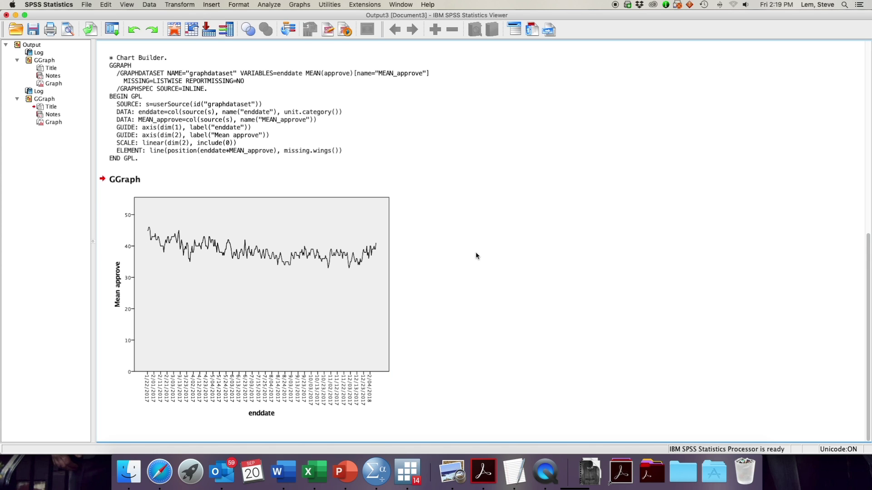